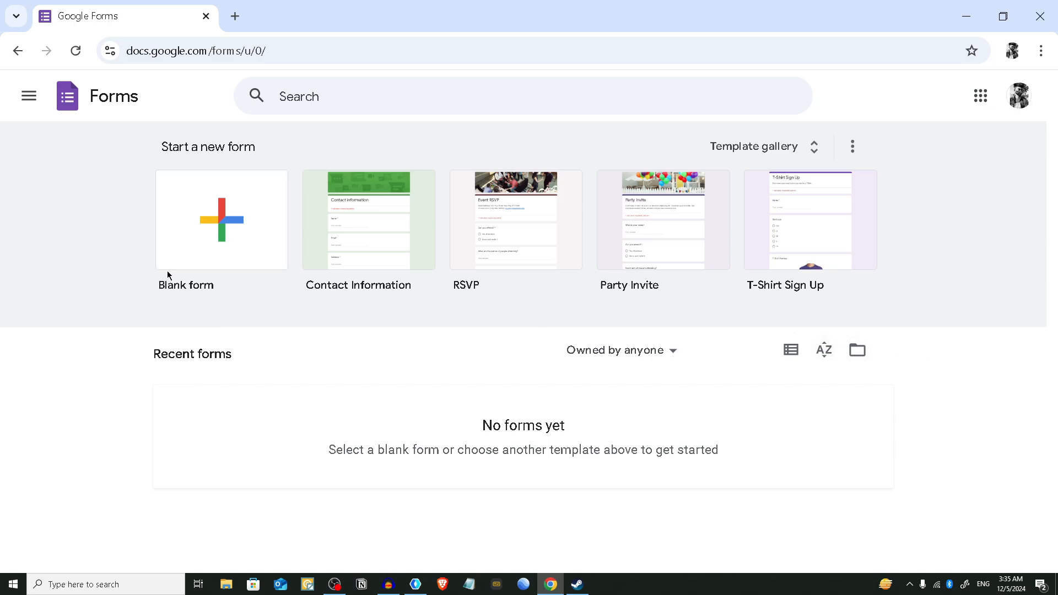
- Create a blank form and title it "Subscription Survey of Mr. Techfox"
{"action": "left_click", "coordinate": [189, 239]}
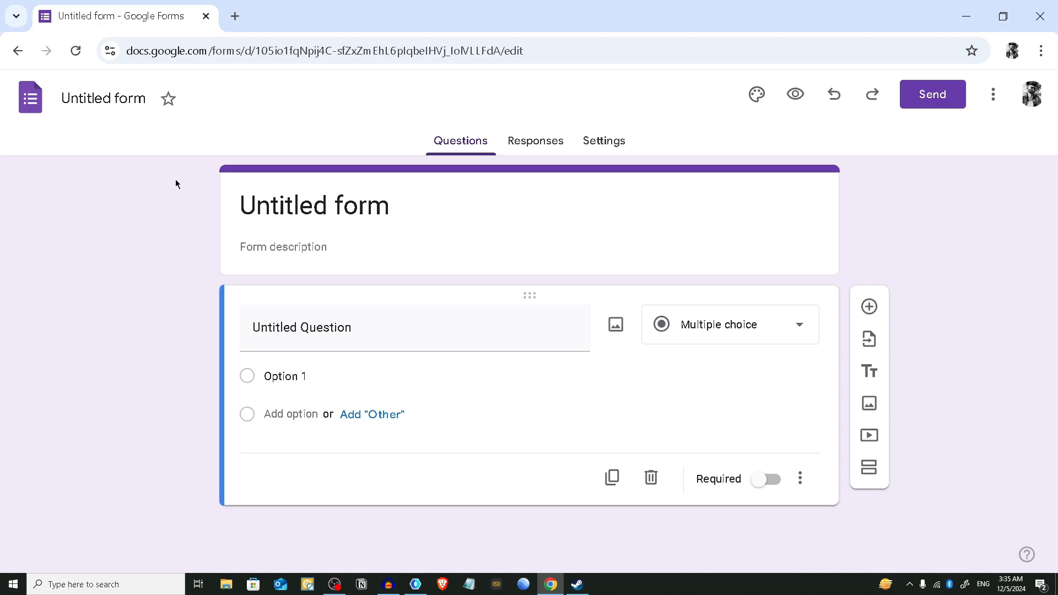
{"action": "left_click", "coordinate": [130, 103]}
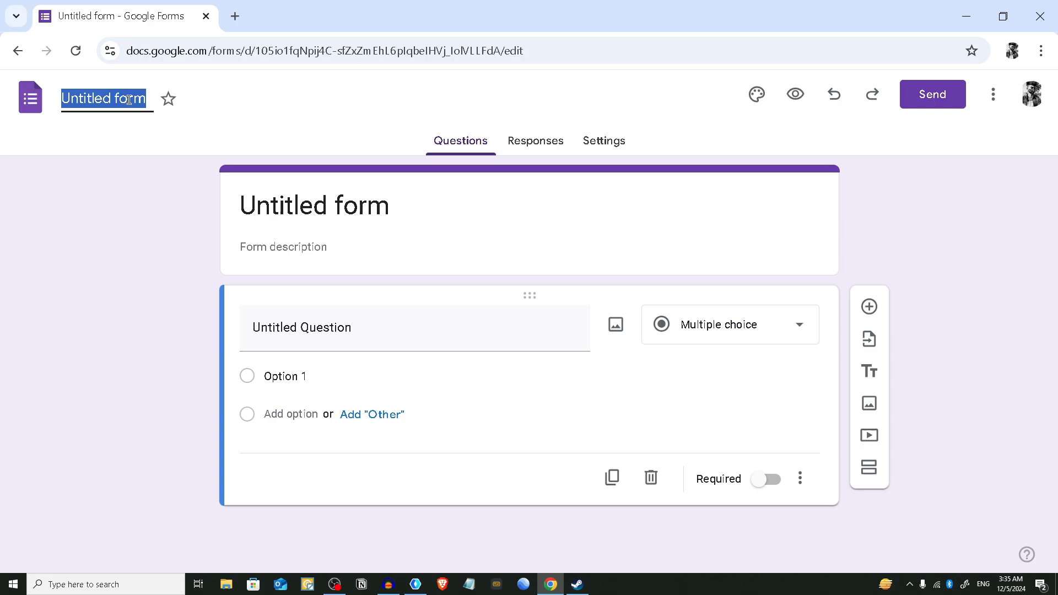
{"action": "type", "text": "Subscription Survey of Mr. Techfox"}
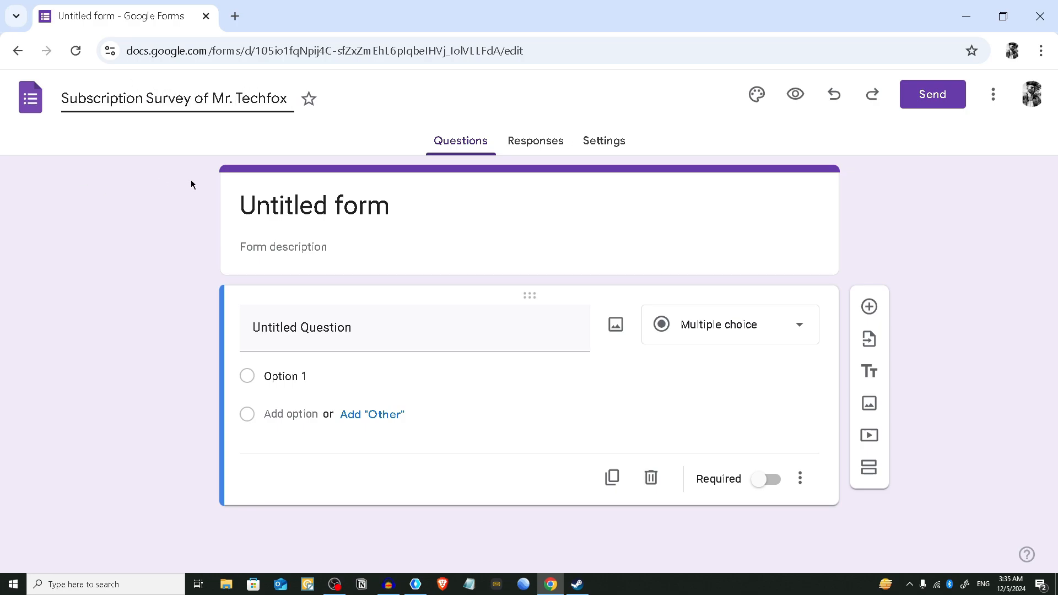
{"action": "left_click", "coordinate": [172, 201]}
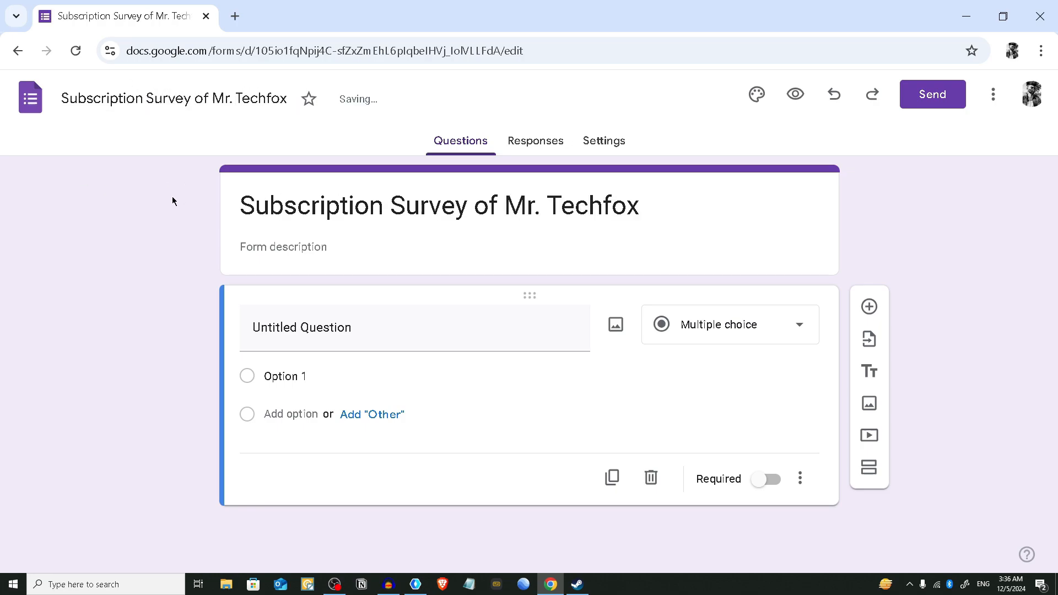
{"action": "left_click", "coordinate": [251, 201]}
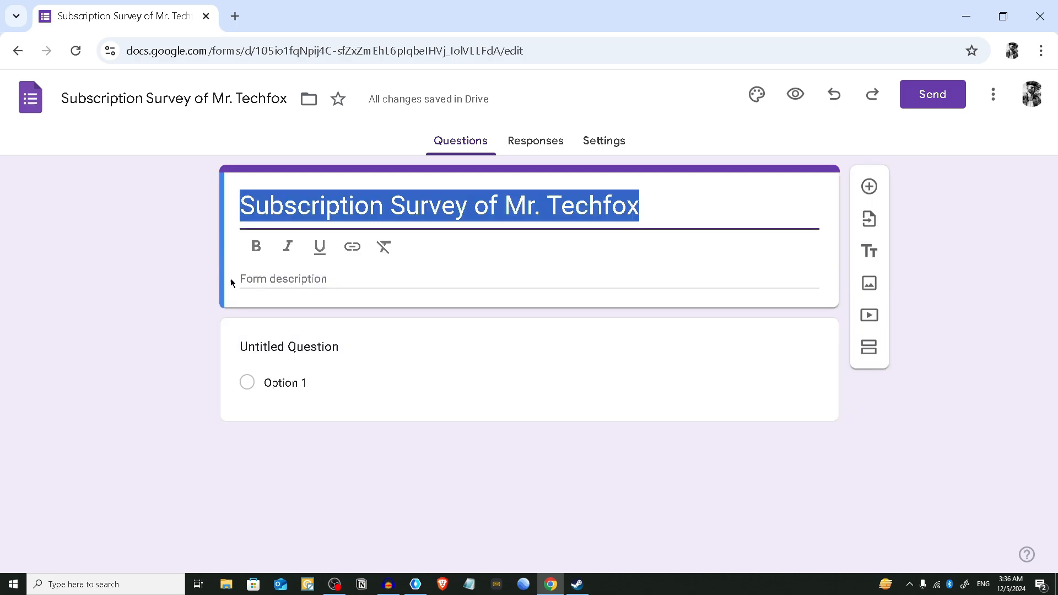
- Fill the form description with the sentence "It's a demo description" repeated over about seven lines
{"action": "left_click", "coordinate": [293, 279]}
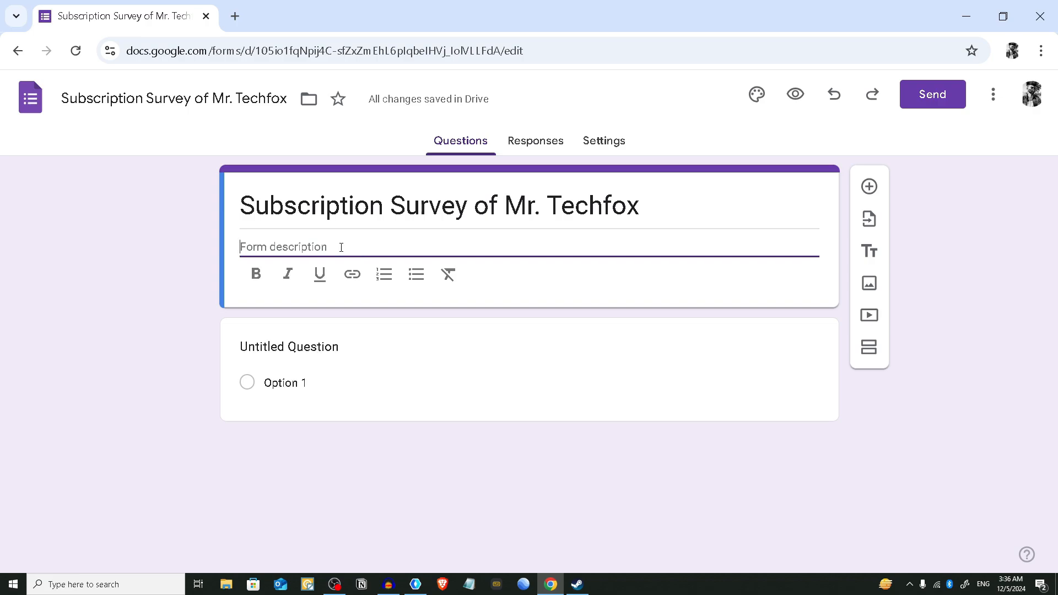
{"action": "type", "text": "It's a demo description"}
{"action": "key", "text": "ctrl+v"}
{"action": "key", "text": "ctrl+v"}
{"action": "key", "text": "ctrl+v"}
{"action": "key", "text": "ctrl+v"}
{"action": "key", "text": "ctrl+v"}
{"action": "key", "text": "ctrl+v"}
{"action": "key", "text": "ctrl+v"}
{"action": "key", "text": "ctrl+v"}
{"action": "key", "text": "ctrl+v"}
{"action": "key", "text": "ctrl+v"}
{"action": "key", "text": "ctrl+v"}
{"action": "key", "text": "ctrl+v"}
{"action": "key", "text": "ctrl+v"}
{"action": "key", "text": "ctrl+v"}
{"action": "key", "text": "ctrl+v"}
{"action": "key", "text": "ctrl+v"}
{"action": "key", "text": "ctrl+v"}
{"action": "key", "text": "ctrl+v"}
{"action": "key", "text": "ctrl+v"}
{"action": "key", "text": "ctrl+v"}
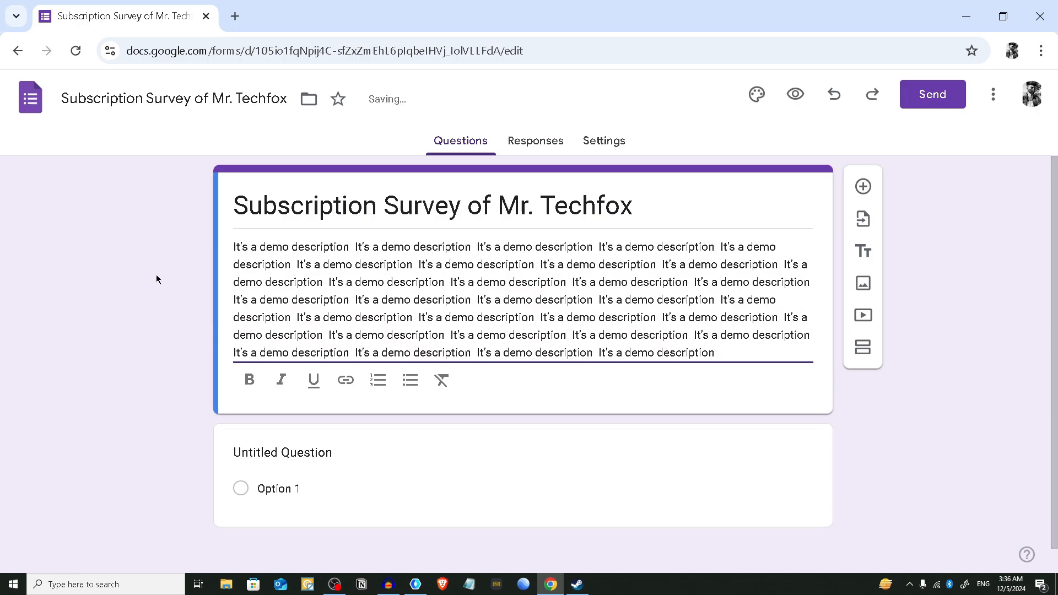
{"action": "left_click", "coordinate": [157, 275]}
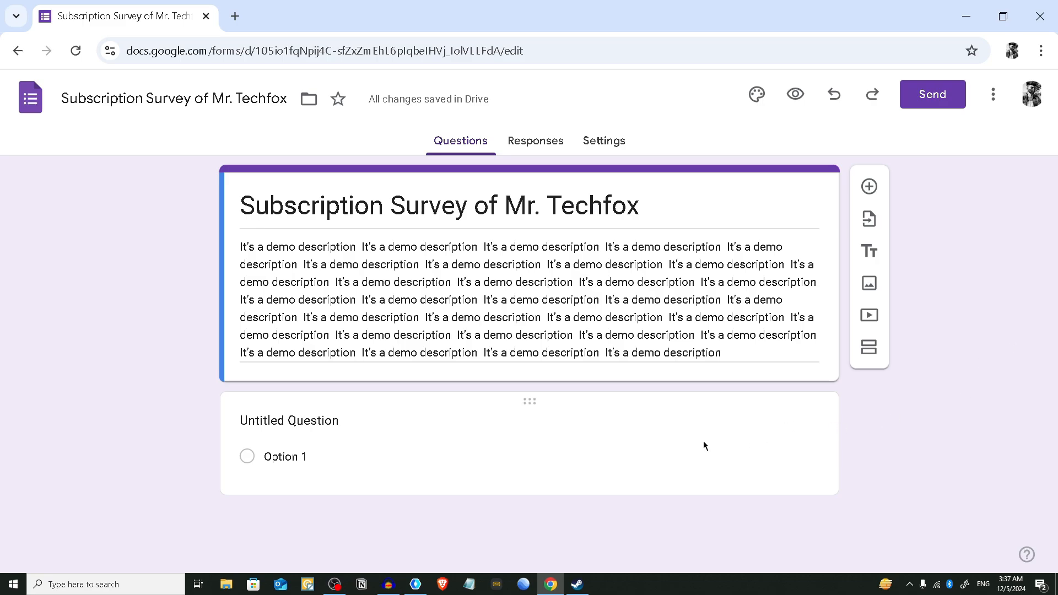
- Set the first question's text to "Did you subscribe to Mr. Techfox?" and make it bold
{"action": "left_click", "coordinate": [344, 420]}
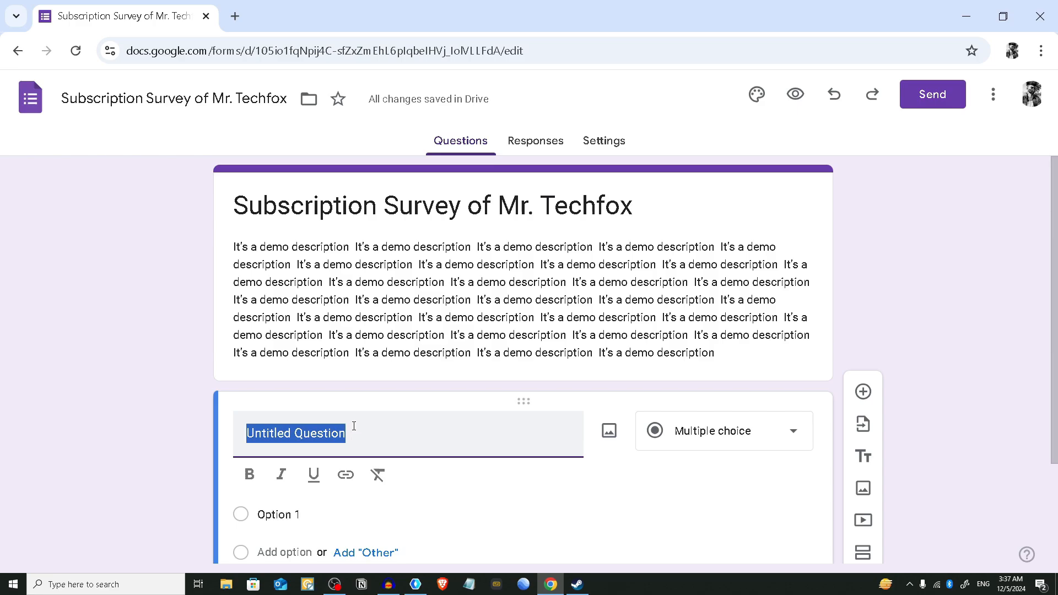
{"action": "type", "text": "Did you subscribe to Mr. Techfox?"}
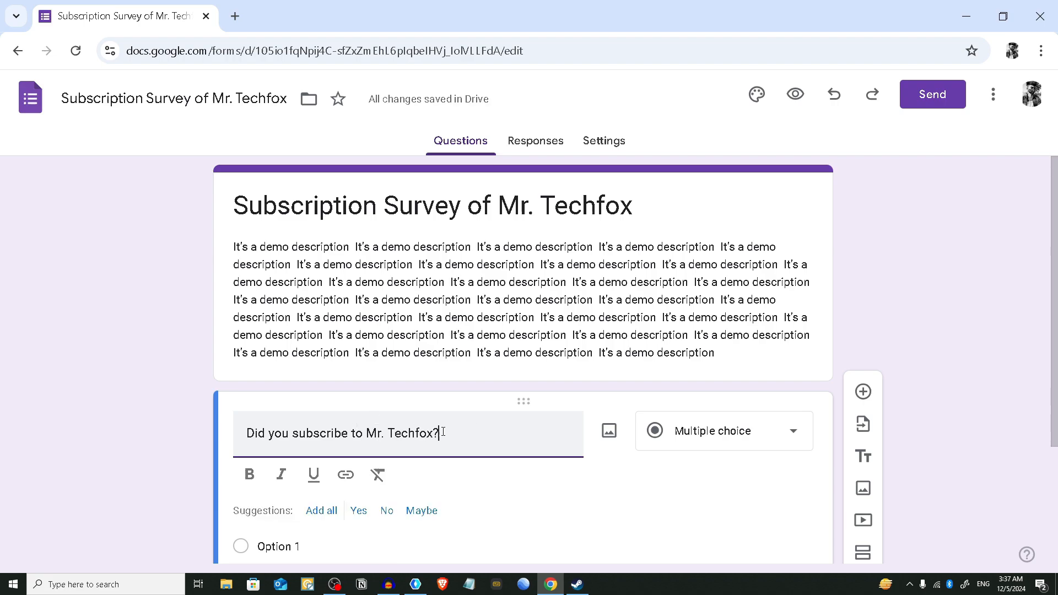
{"action": "left_click_drag", "start_coordinate": [445, 434], "coordinate": [244, 420]}
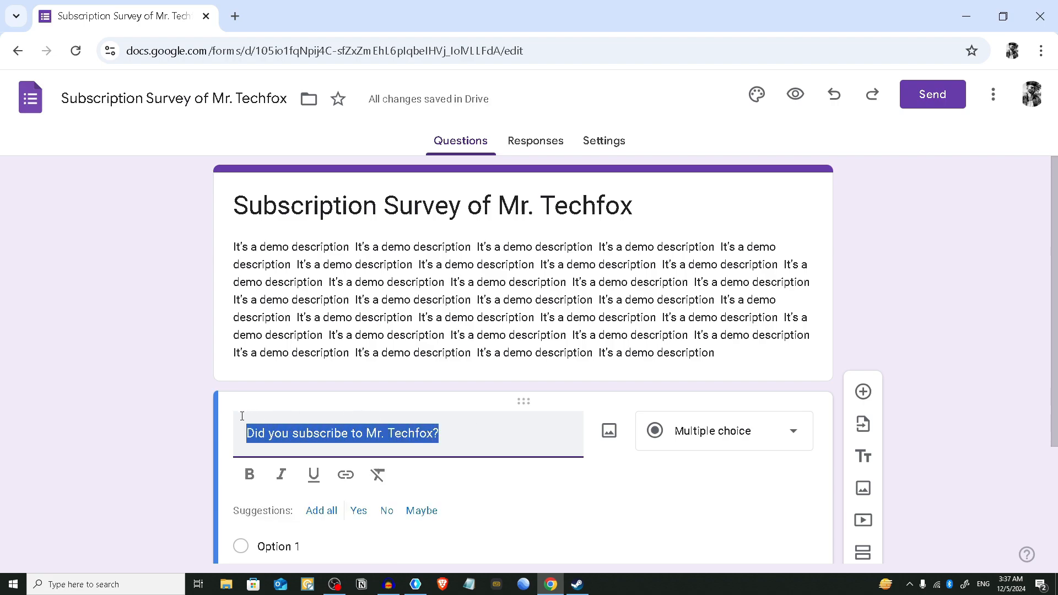
{"action": "left_click", "coordinate": [258, 475]}
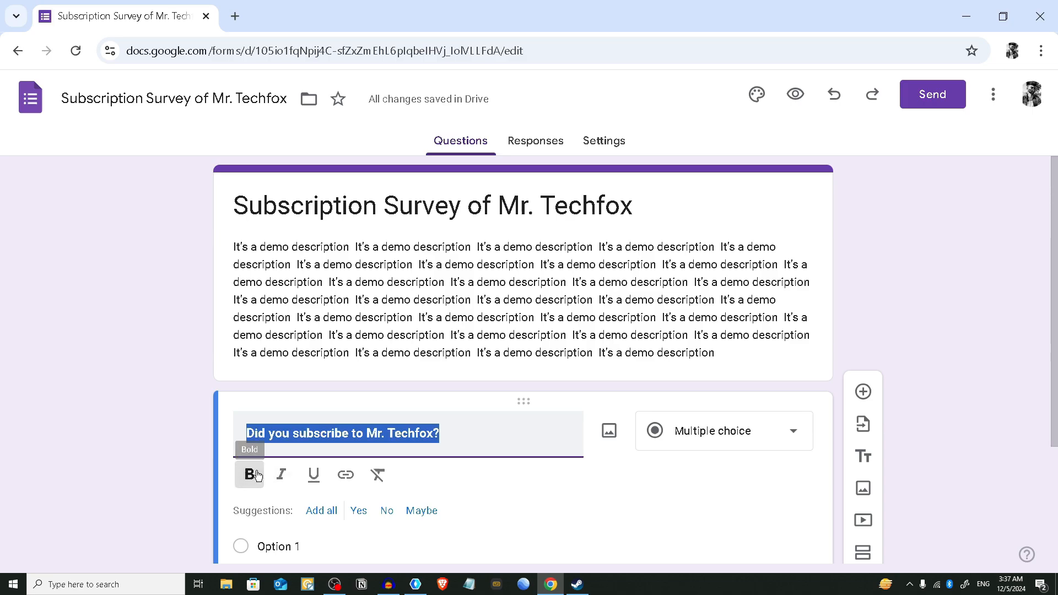
{"action": "left_click", "coordinate": [463, 436]}
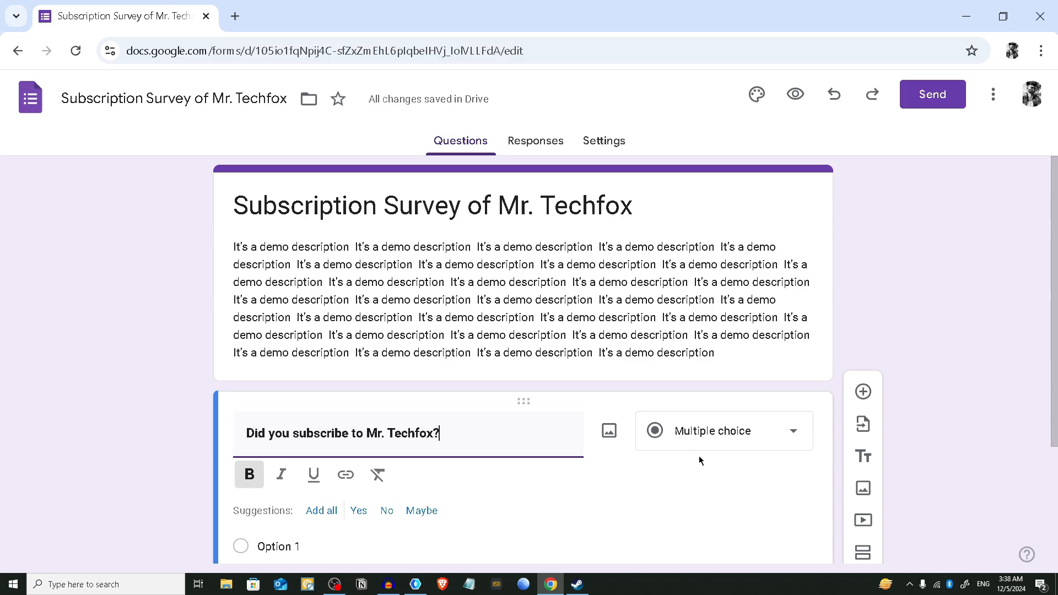
- Keep the subscription question as Multiple choice with the options Yes, No and Later, and make it required
{"action": "left_click", "coordinate": [780, 436]}
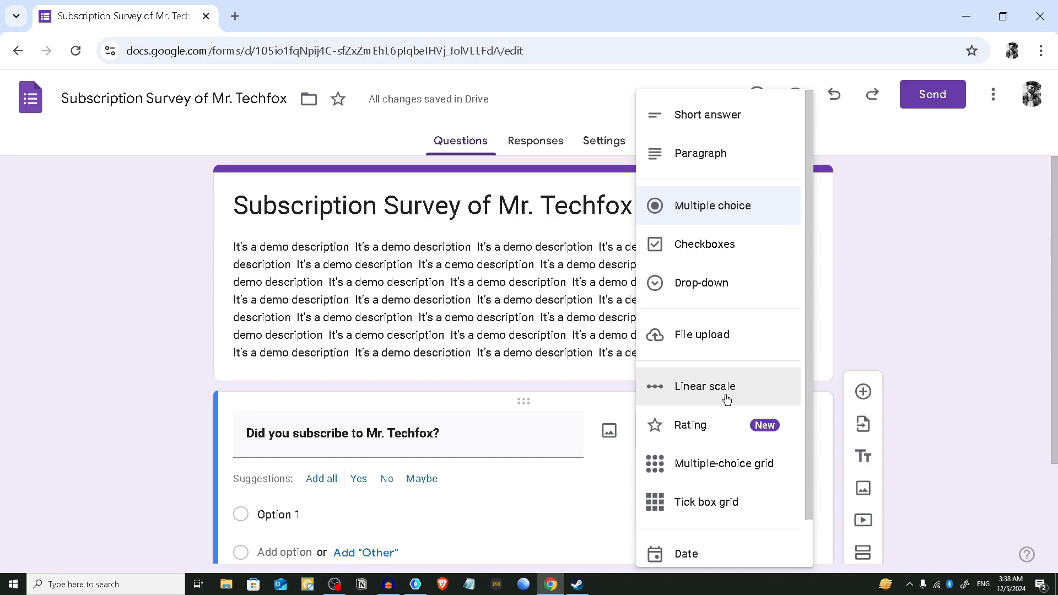
{"action": "left_click", "coordinate": [730, 213]}
{"action": "scroll", "coordinate": [726, 215], "scroll_direction": "down", "scroll_amount": 2}
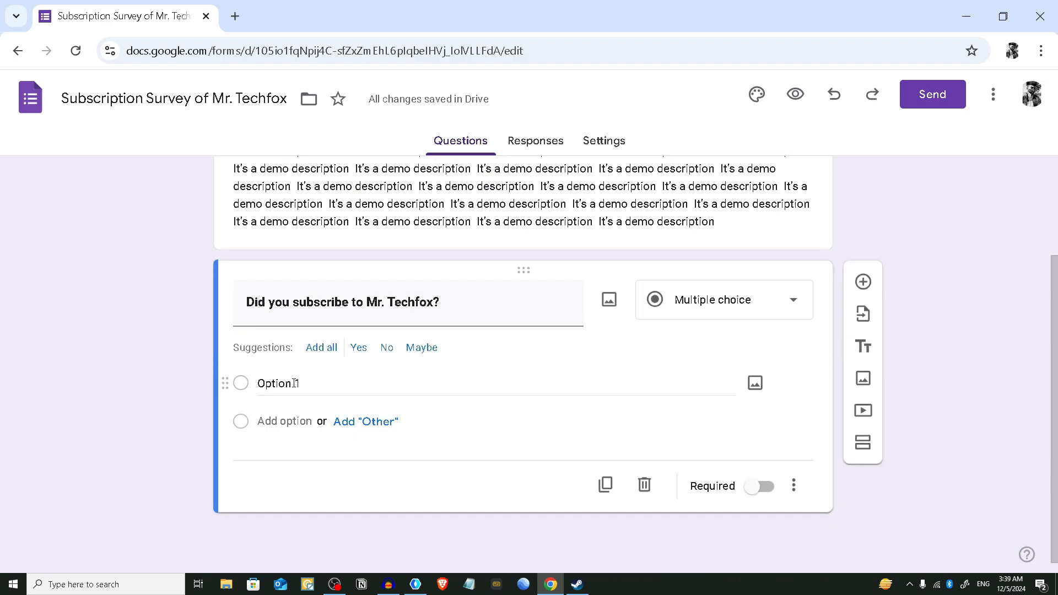
{"action": "left_click", "coordinate": [295, 383]}
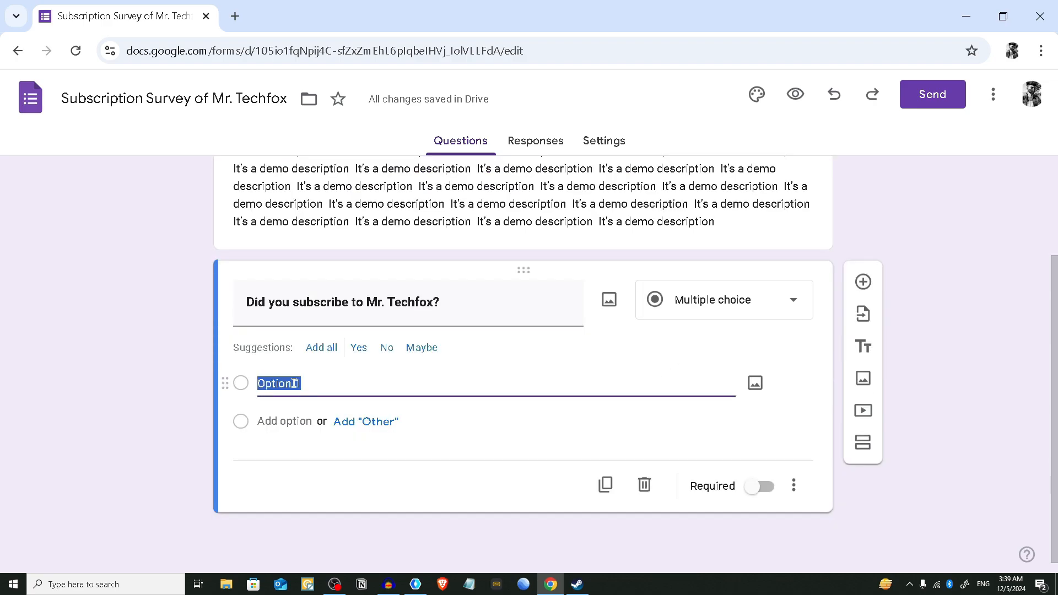
{"action": "type", "text": "Yes"}
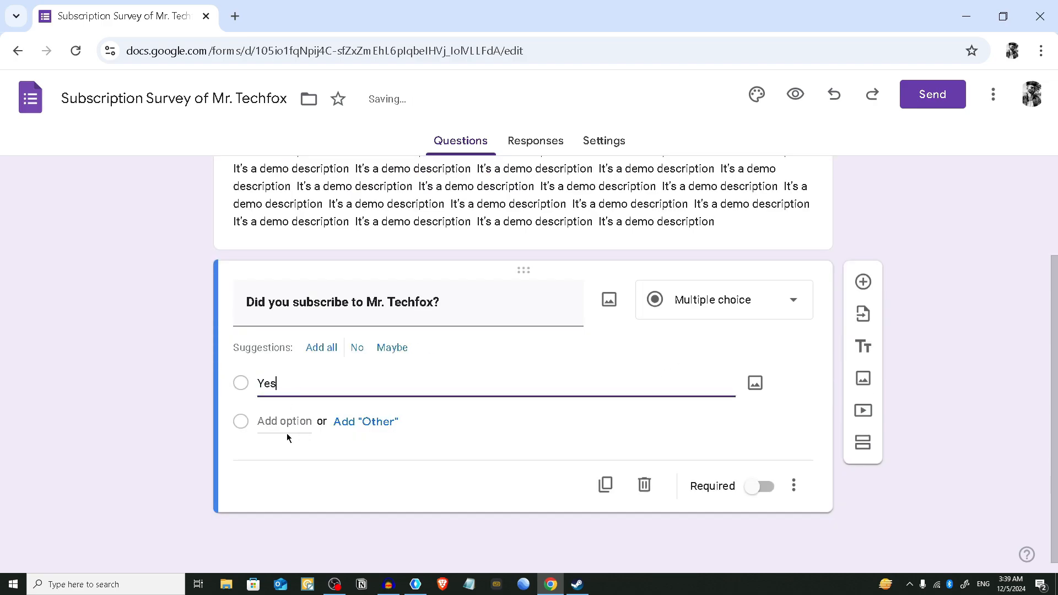
{"action": "left_click", "coordinate": [281, 421]}
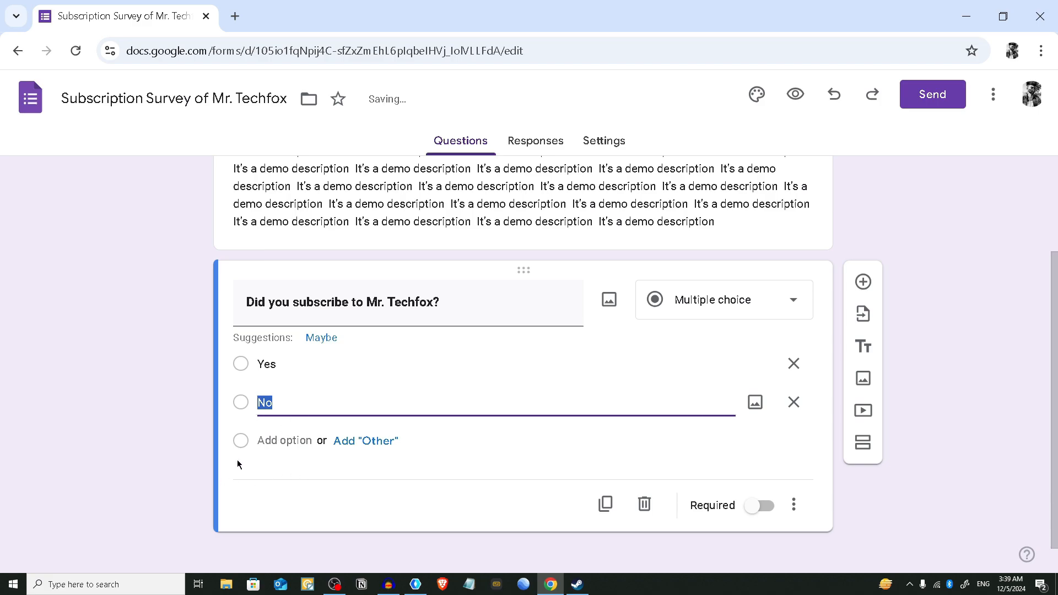
{"action": "left_click", "coordinate": [286, 441]}
{"action": "type", "text": "Later"}
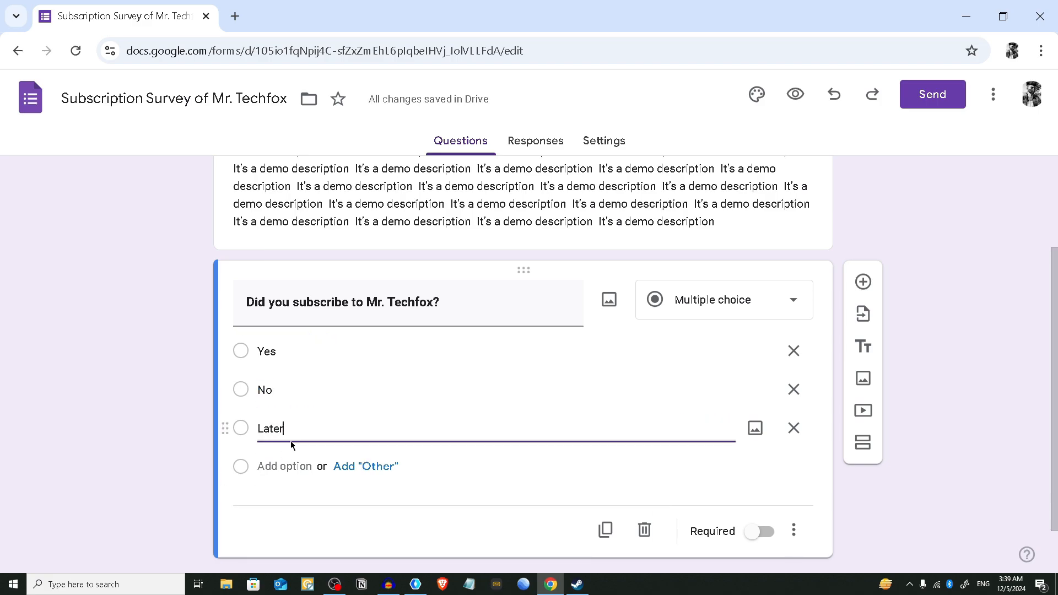
{"action": "left_click", "coordinate": [279, 451]}
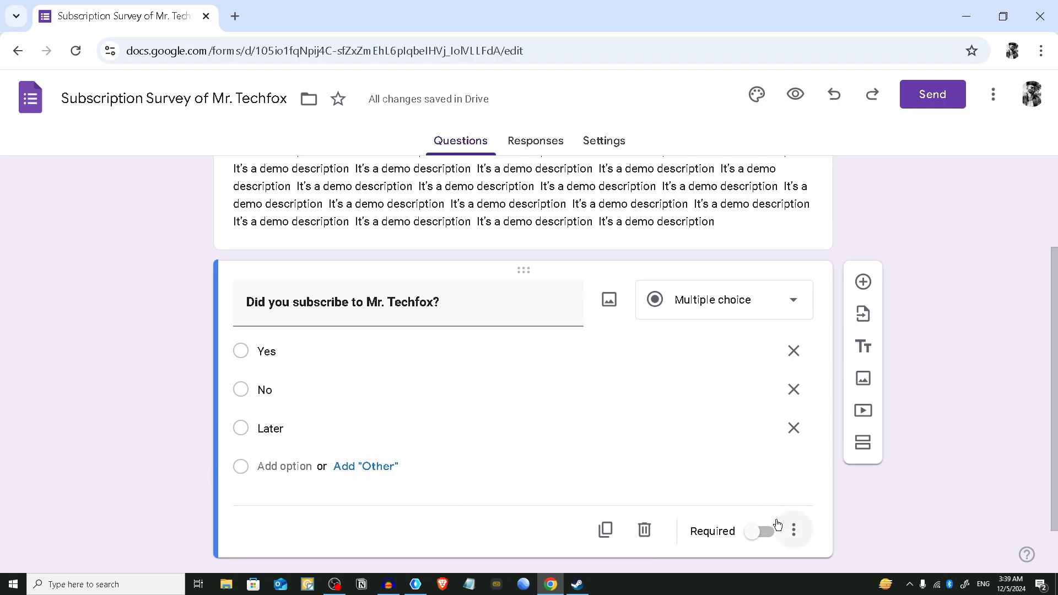
{"action": "left_click", "coordinate": [761, 532]}
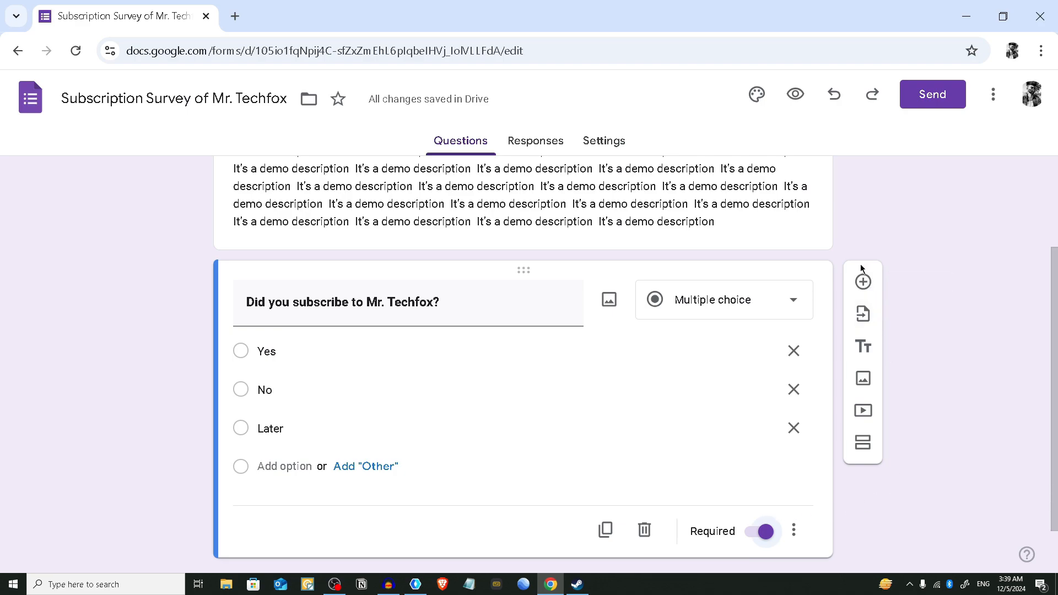
- Add a second question reading "How are you today?" in bold
{"action": "left_click", "coordinate": [863, 282]}
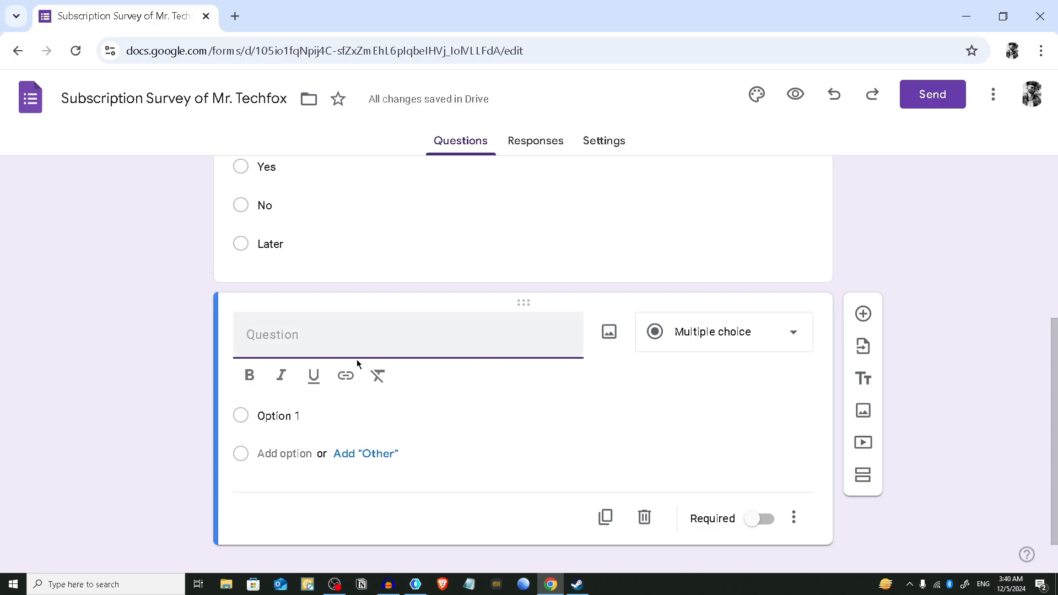
{"action": "type", "text": "How are you today?"}
{"action": "key", "text": "ctrl+a"}
{"action": "left_click", "coordinate": [249, 375]}
{"action": "left_click", "coordinate": [283, 415]}
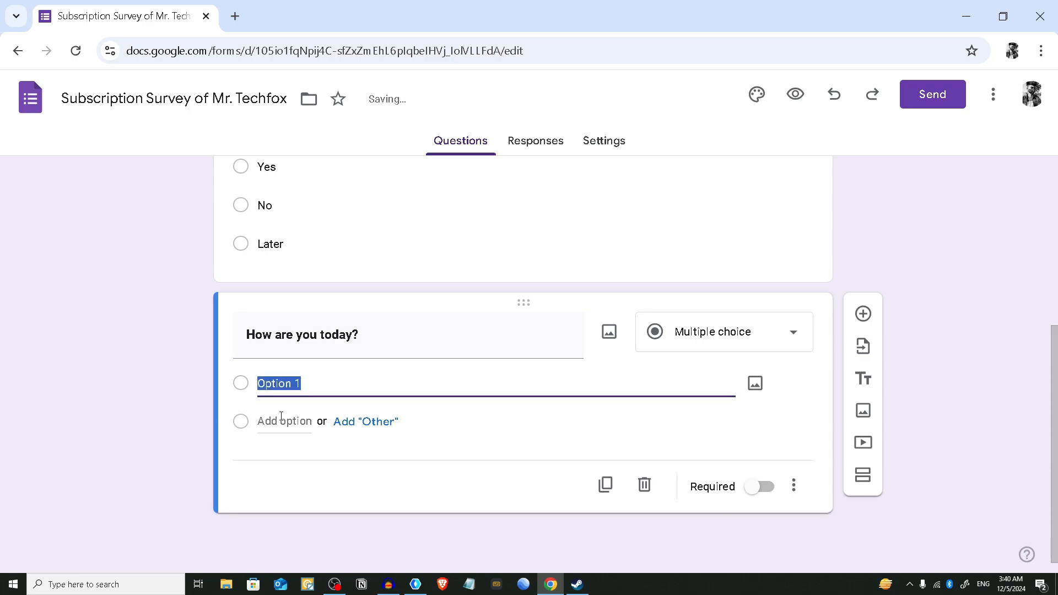
- Give the "How are you today?" question the options Good and Bad, and make it required
{"action": "type", "text": "Good"}
{"action": "key", "text": "Return"}
{"action": "type", "text": "Bad"}
{"action": "left_click", "coordinate": [759, 526]}
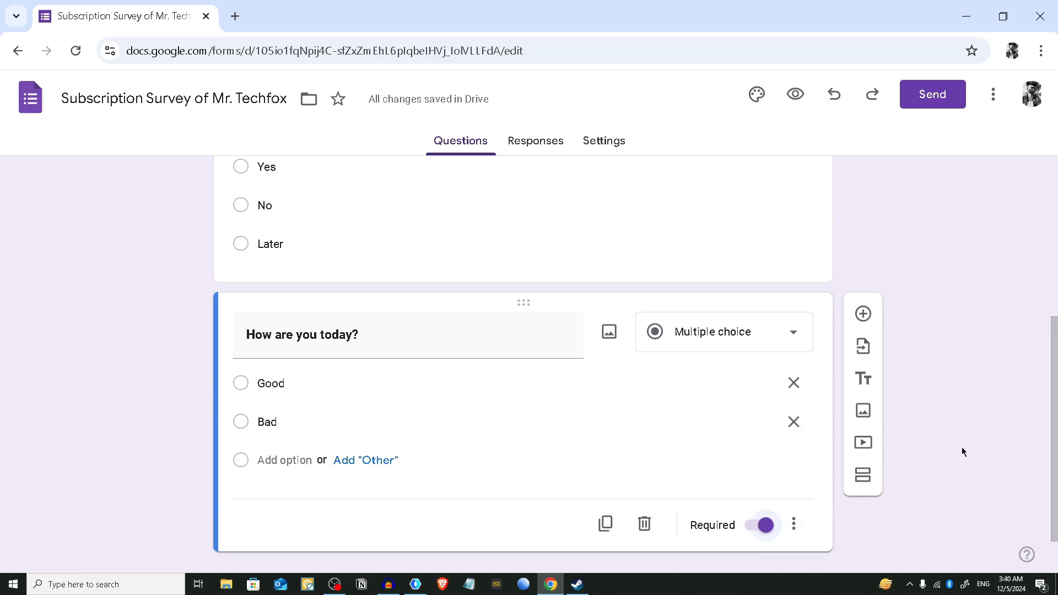
{"action": "scroll", "coordinate": [949, 428], "scroll_direction": "down", "scroll_amount": 1}
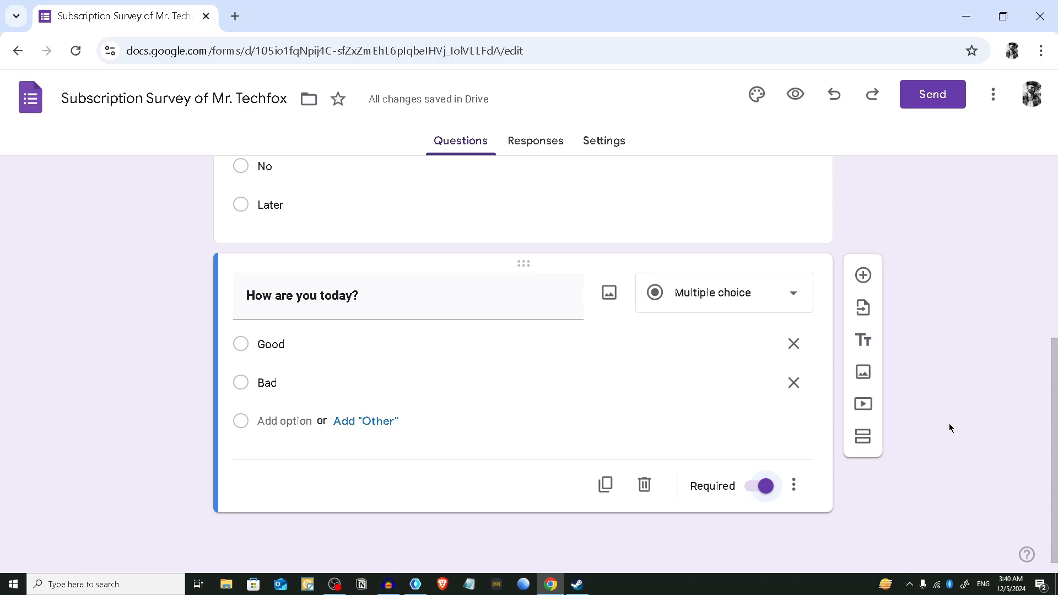
- Customize the form's theme by inserting the electric guitar photo from the Work and School images as its header
{"action": "left_click", "coordinate": [762, 105]}
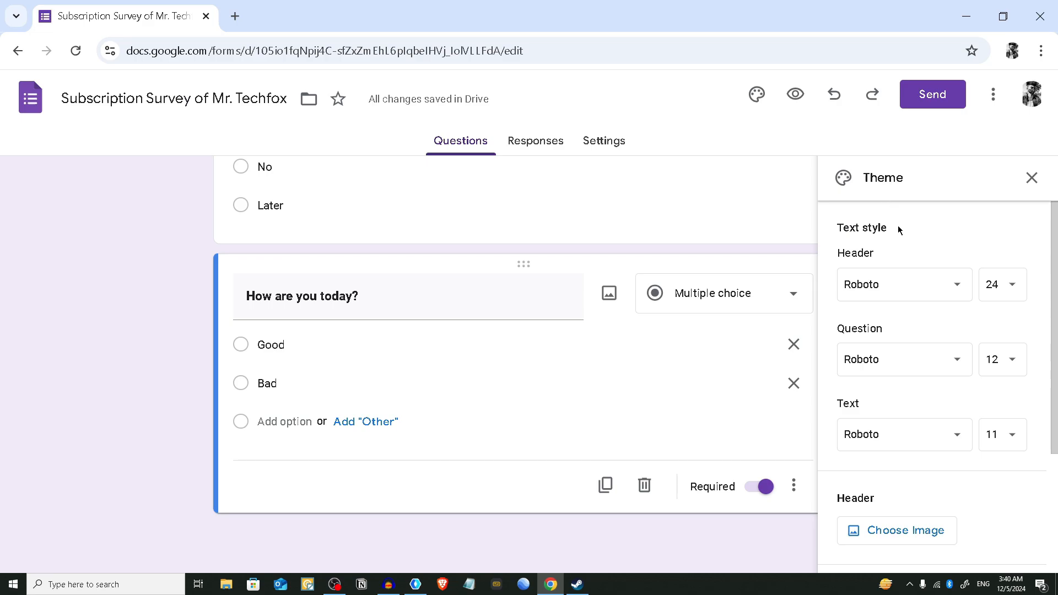
{"action": "scroll", "coordinate": [911, 251], "scroll_direction": "down", "scroll_amount": 1}
{"action": "scroll", "coordinate": [915, 249], "scroll_direction": "up", "scroll_amount": 1}
{"action": "left_click", "coordinate": [920, 296]}
{"action": "left_click", "coordinate": [919, 297]}
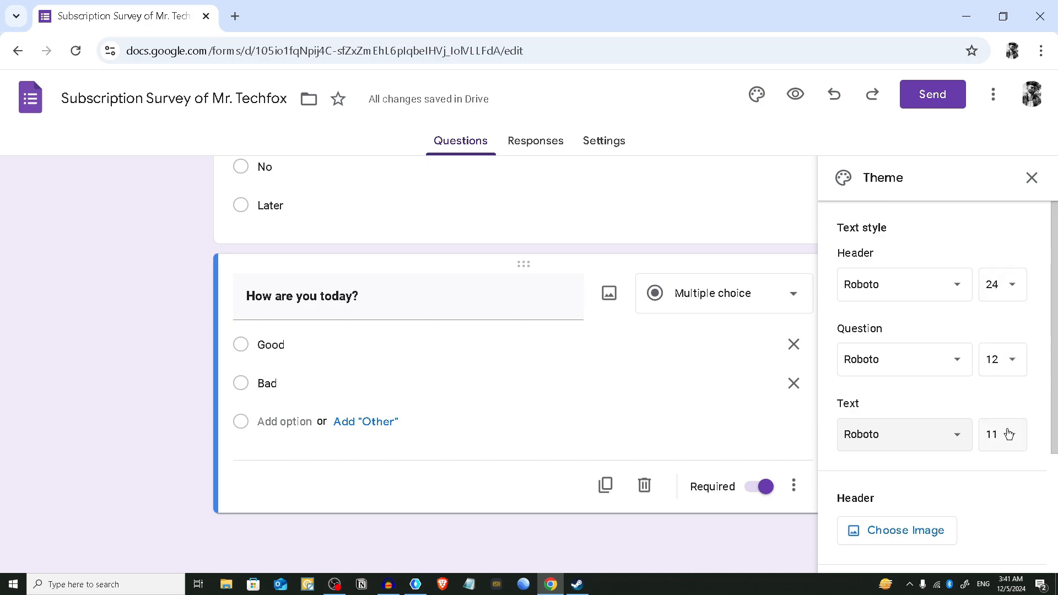
{"action": "scroll", "coordinate": [1000, 462], "scroll_direction": "down", "scroll_amount": 3}
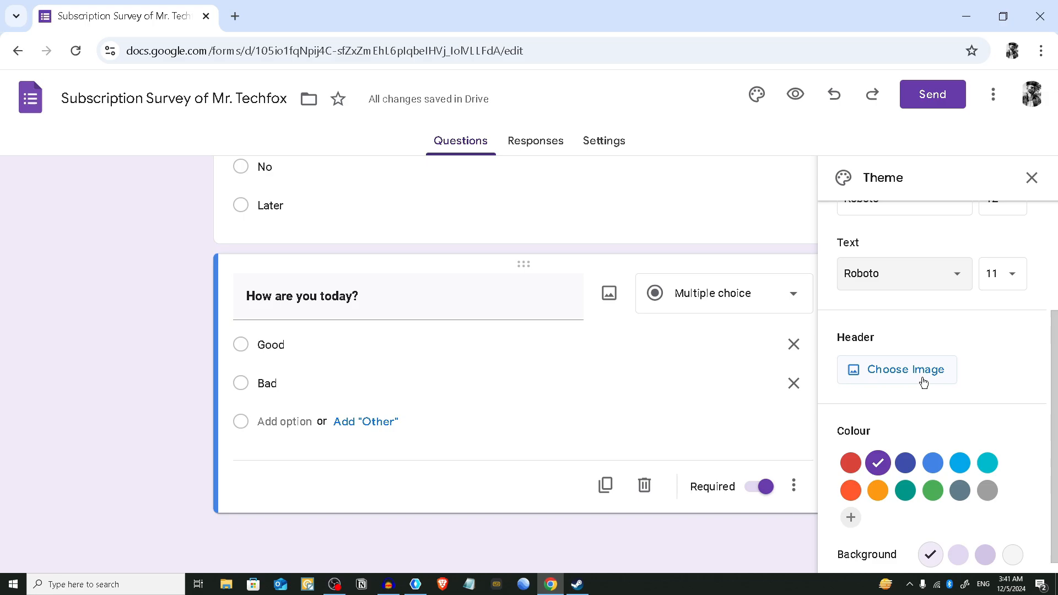
{"action": "left_click", "coordinate": [910, 379]}
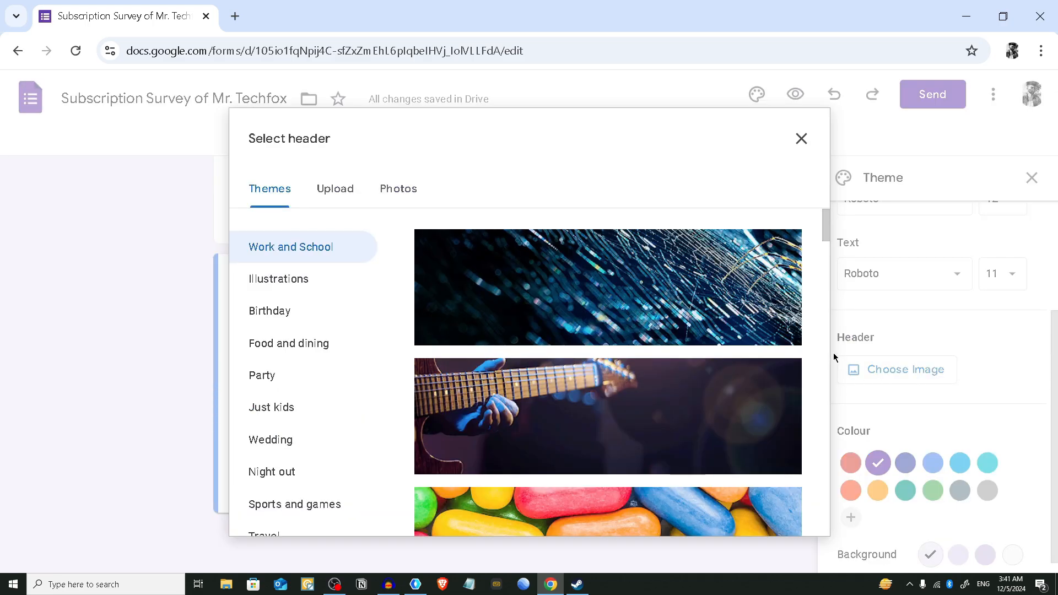
{"action": "scroll", "coordinate": [731, 346], "scroll_direction": "down", "scroll_amount": 2}
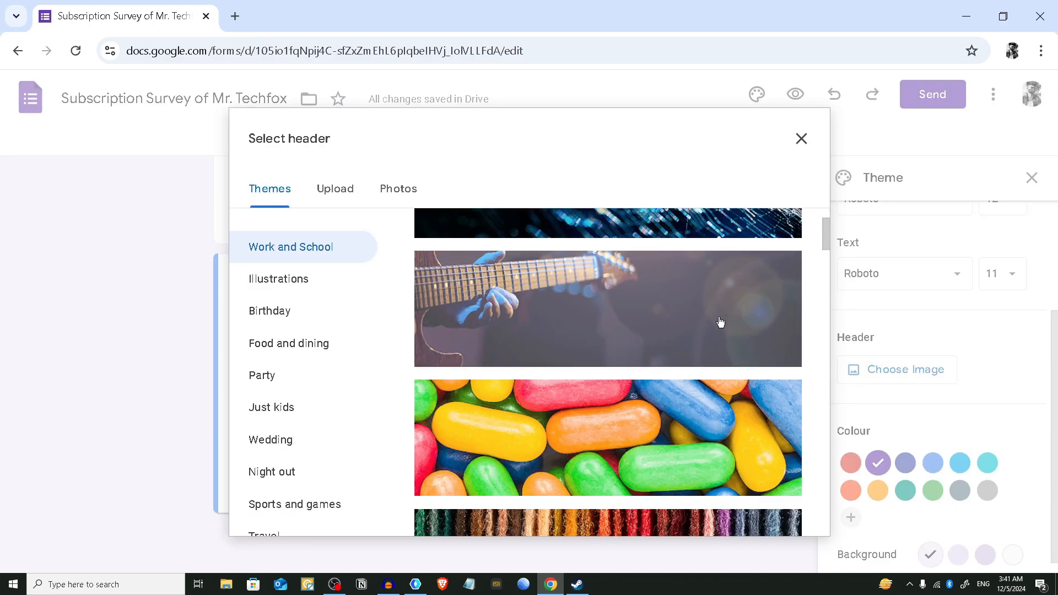
{"action": "left_click", "coordinate": [720, 322]}
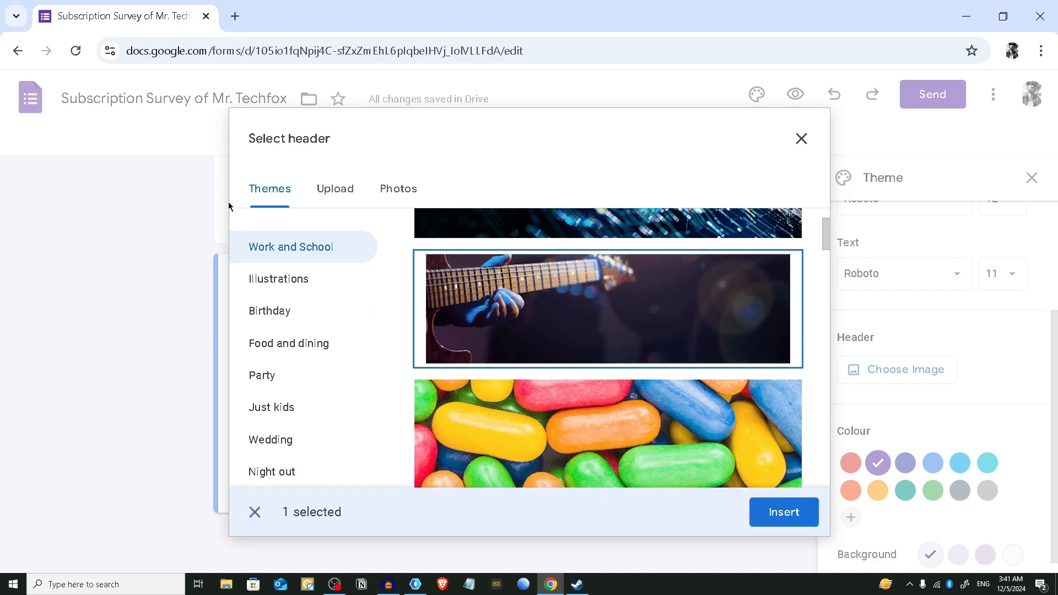
{"action": "left_click", "coordinate": [337, 198]}
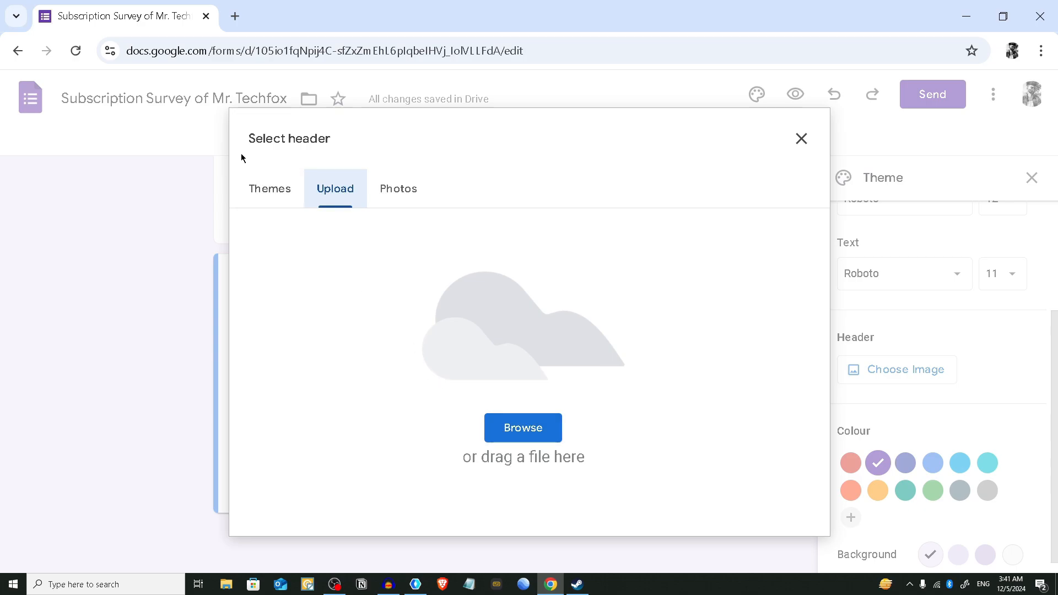
{"action": "left_click", "coordinate": [267, 194]}
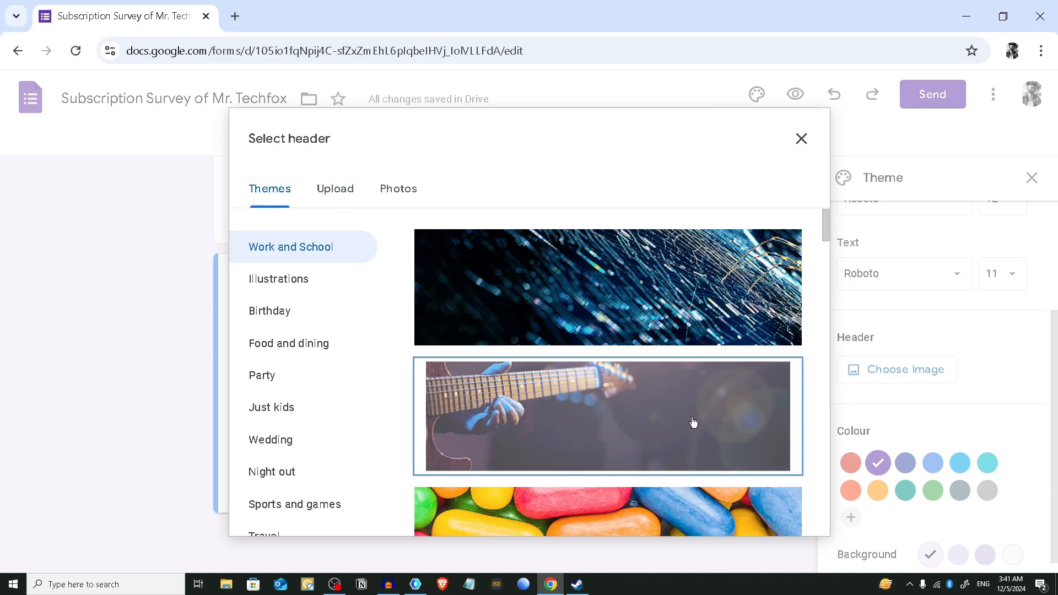
{"action": "left_click", "coordinate": [752, 456]}
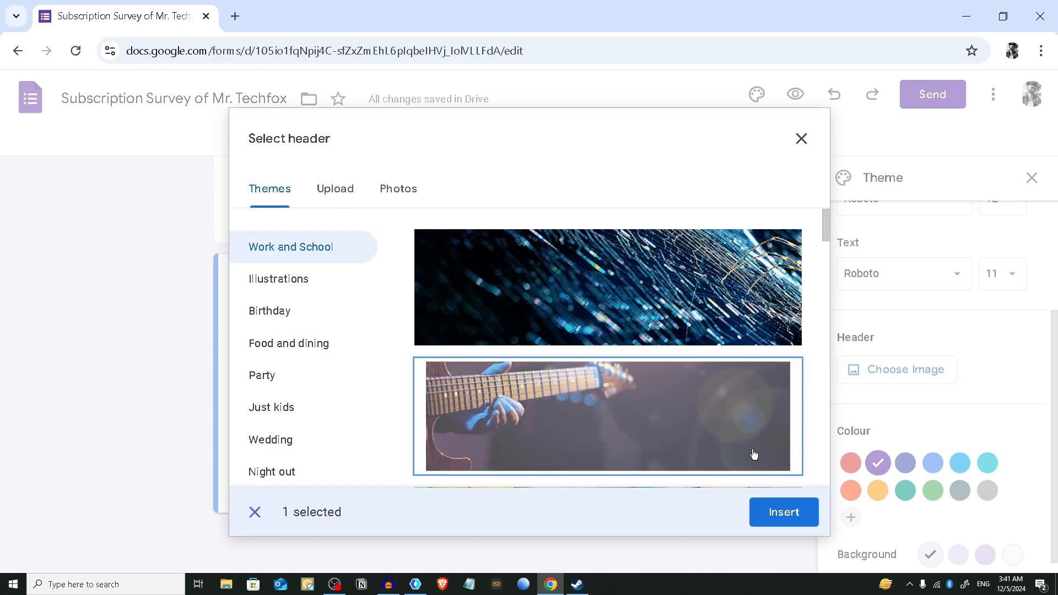
{"action": "left_click", "coordinate": [787, 513]}
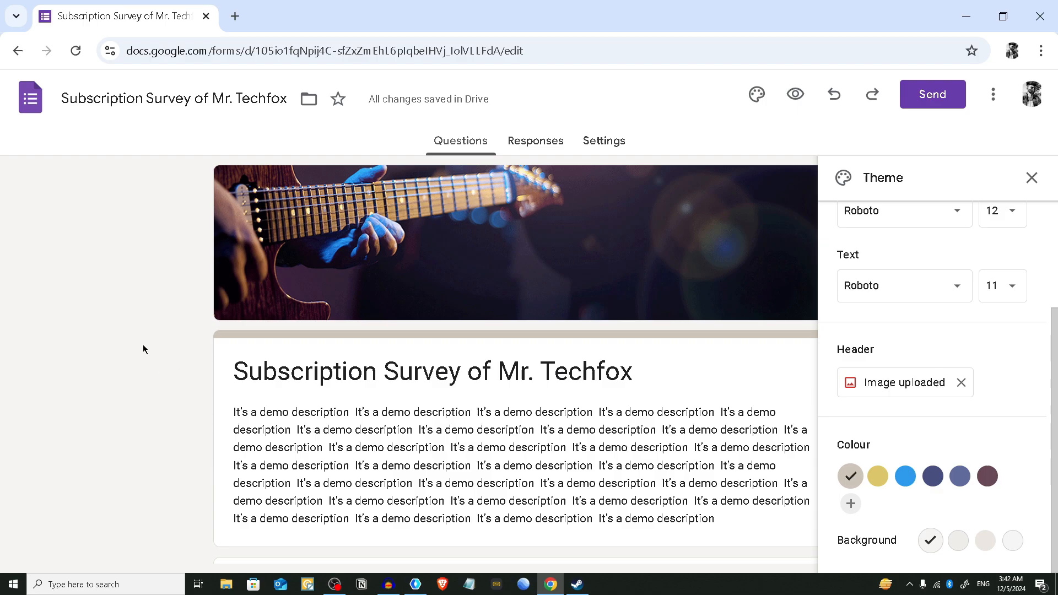
- Set the form theme's colour to bright blue with the darkest light-blue background shade
{"action": "left_click", "coordinate": [907, 484]}
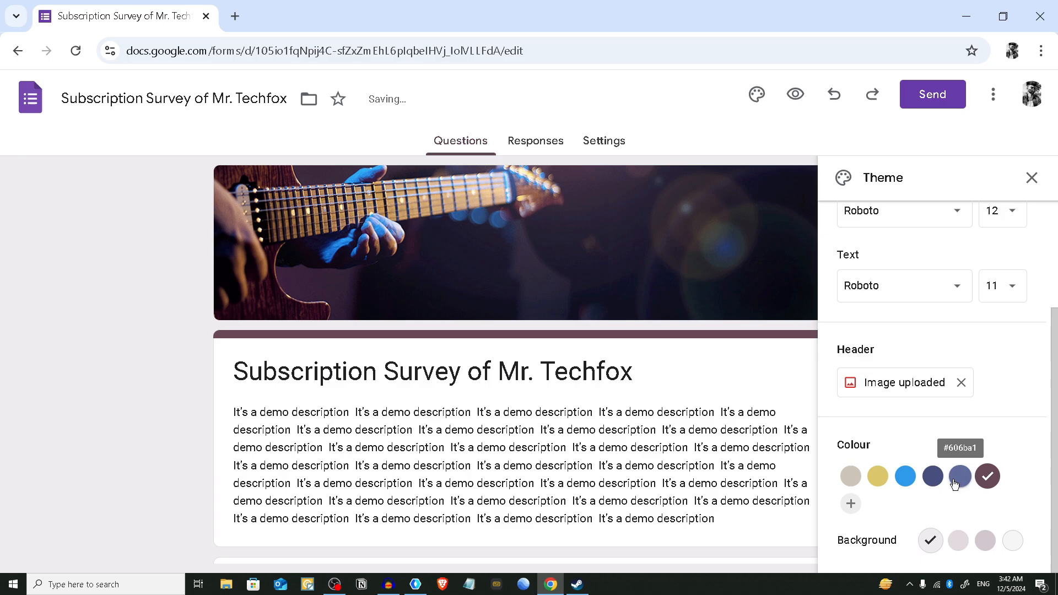
{"action": "left_click", "coordinate": [955, 480]}
{"action": "left_click", "coordinate": [906, 477]}
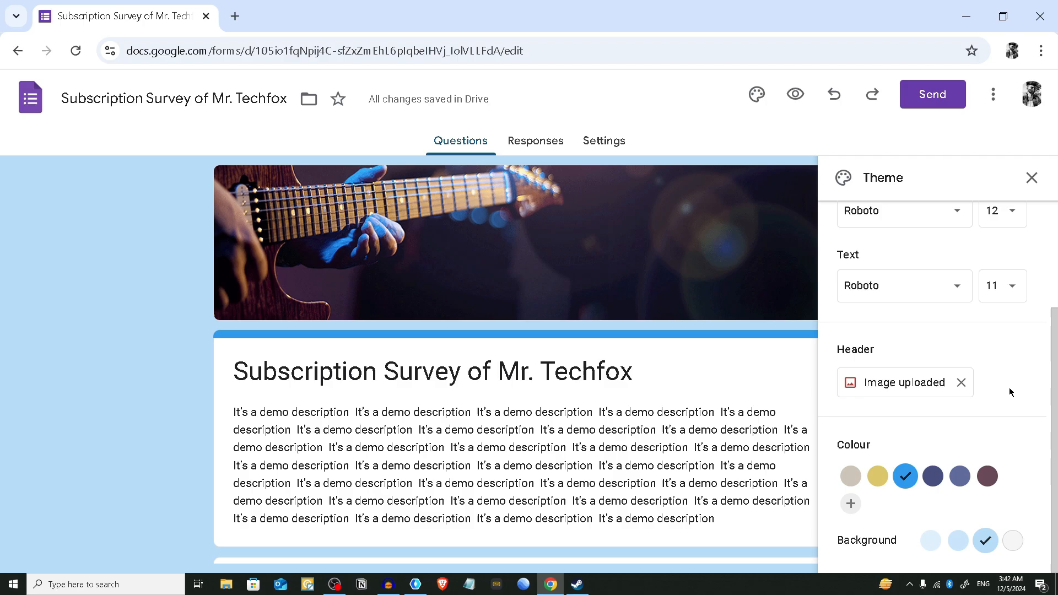
- Turn the form into a quiz in its settings, and review the quiz, response and default options before returning to the questions
{"action": "left_click", "coordinate": [616, 147]}
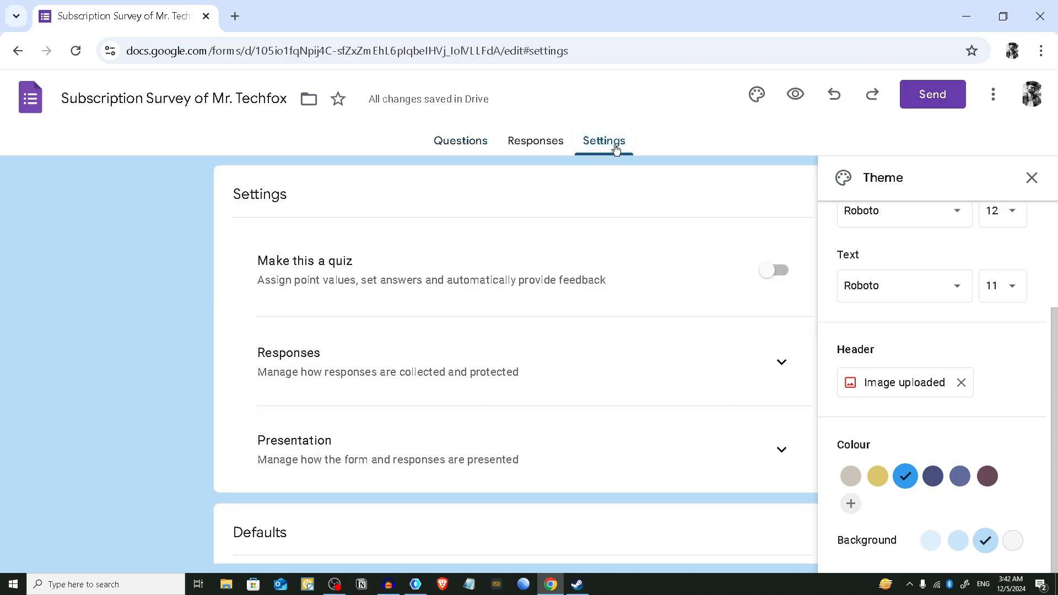
{"action": "scroll", "coordinate": [609, 288], "scroll_direction": "down", "scroll_amount": 4}
{"action": "scroll", "coordinate": [623, 299], "scroll_direction": "up", "scroll_amount": 4}
{"action": "left_click", "coordinate": [777, 271]}
{"action": "scroll", "coordinate": [715, 261], "scroll_direction": "down", "scroll_amount": 3}
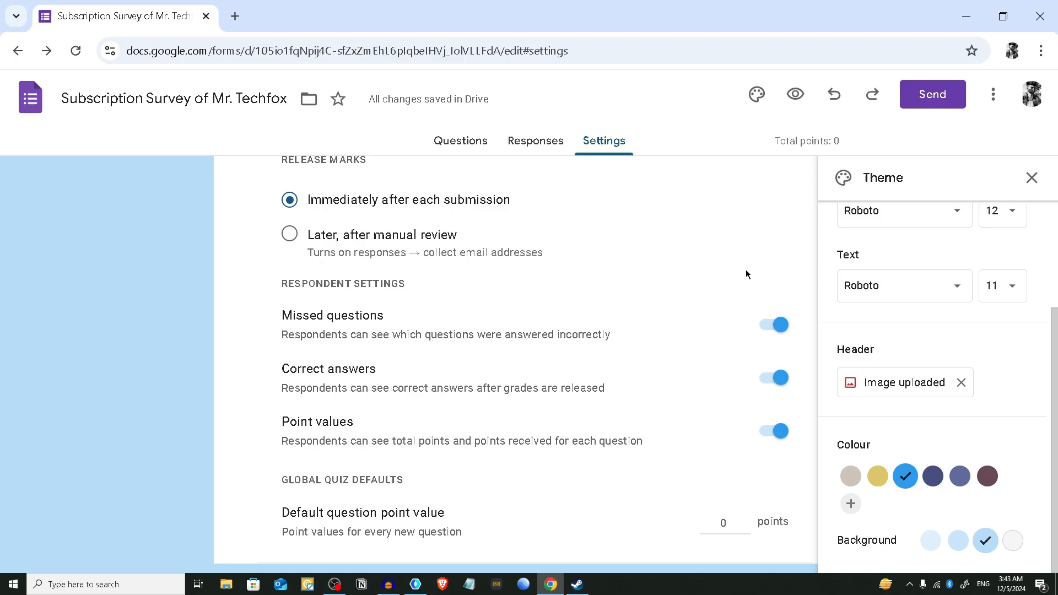
{"action": "scroll", "coordinate": [728, 364], "scroll_direction": "down", "scroll_amount": 2}
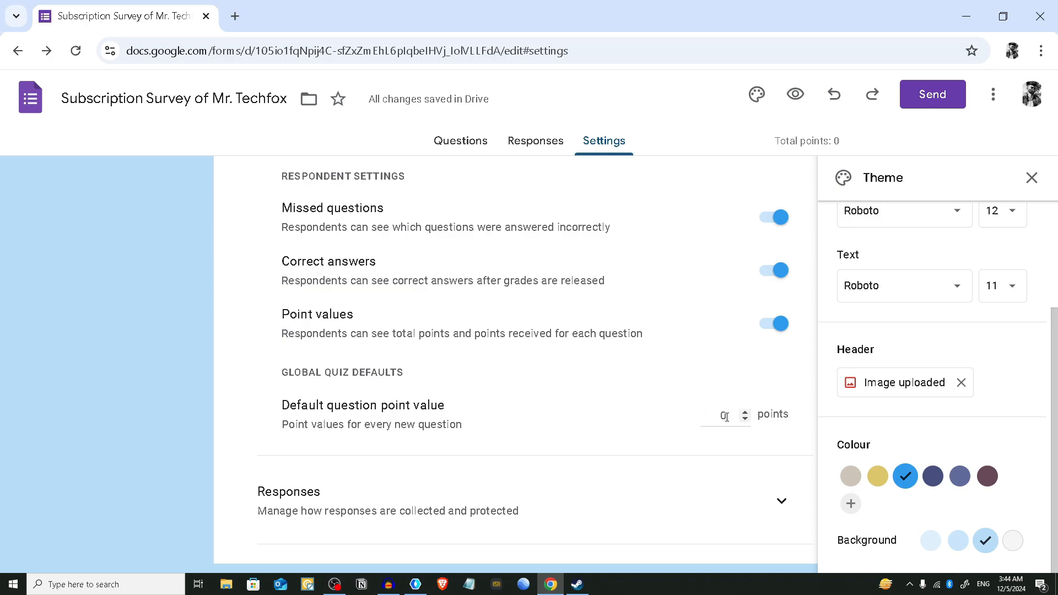
{"action": "scroll", "coordinate": [788, 240], "scroll_direction": "down", "scroll_amount": 5}
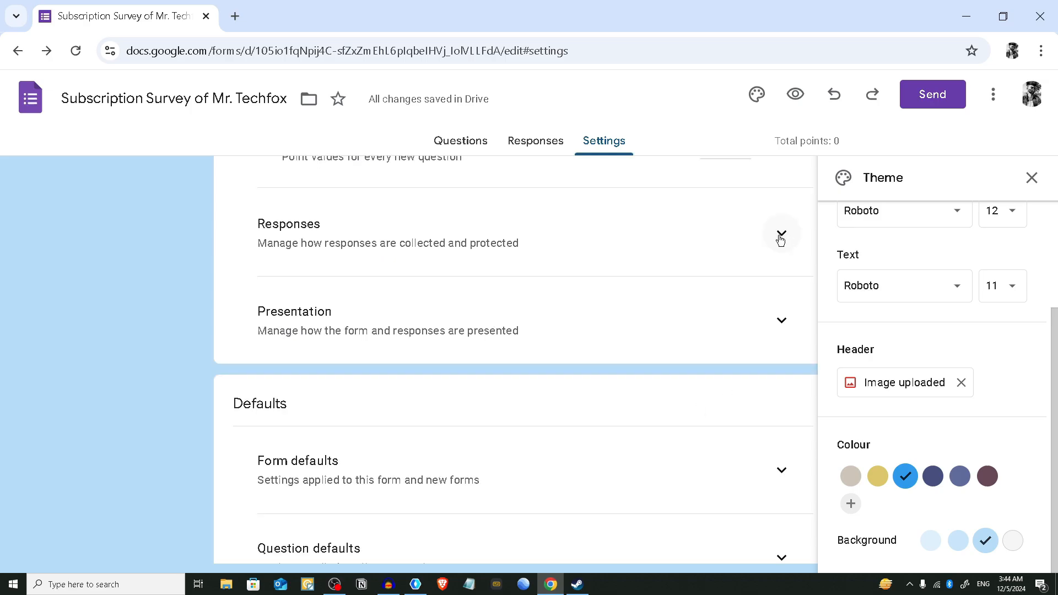
{"action": "scroll", "coordinate": [780, 270], "scroll_direction": "down", "scroll_amount": 2}
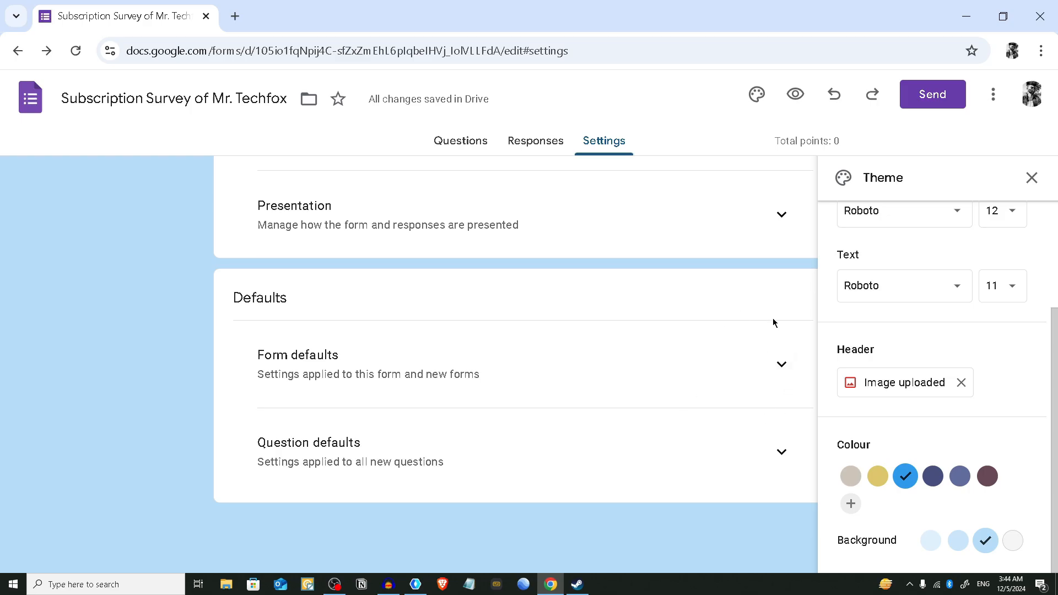
{"action": "scroll", "coordinate": [772, 316], "scroll_direction": "up", "scroll_amount": 1}
{"action": "left_click", "coordinate": [458, 144]}
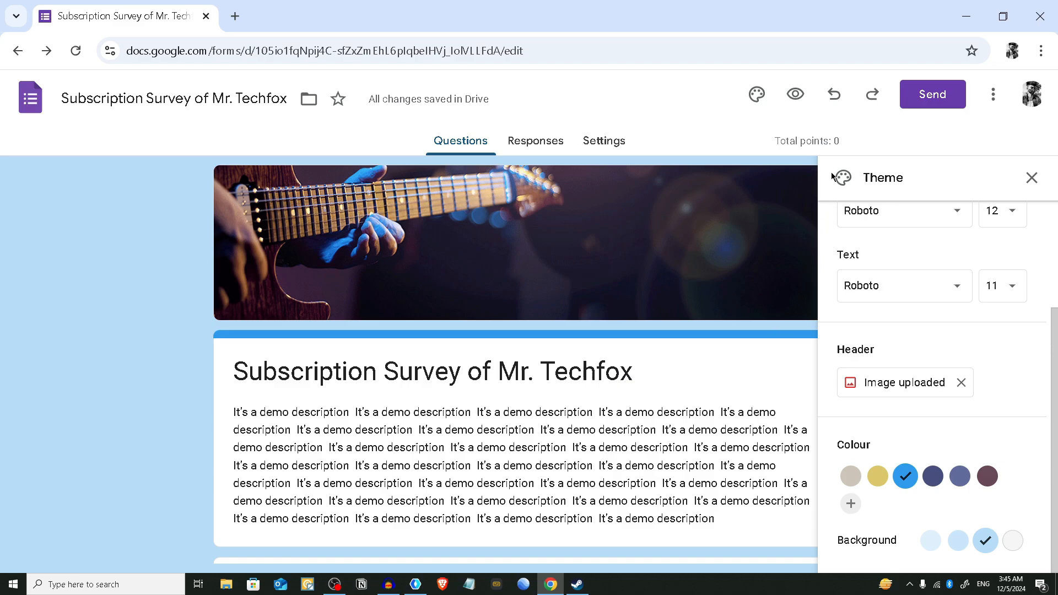
- Preview the form from its header down to the questions, and return to editing it without taking the quizzes tour
{"action": "left_click", "coordinate": [795, 97]}
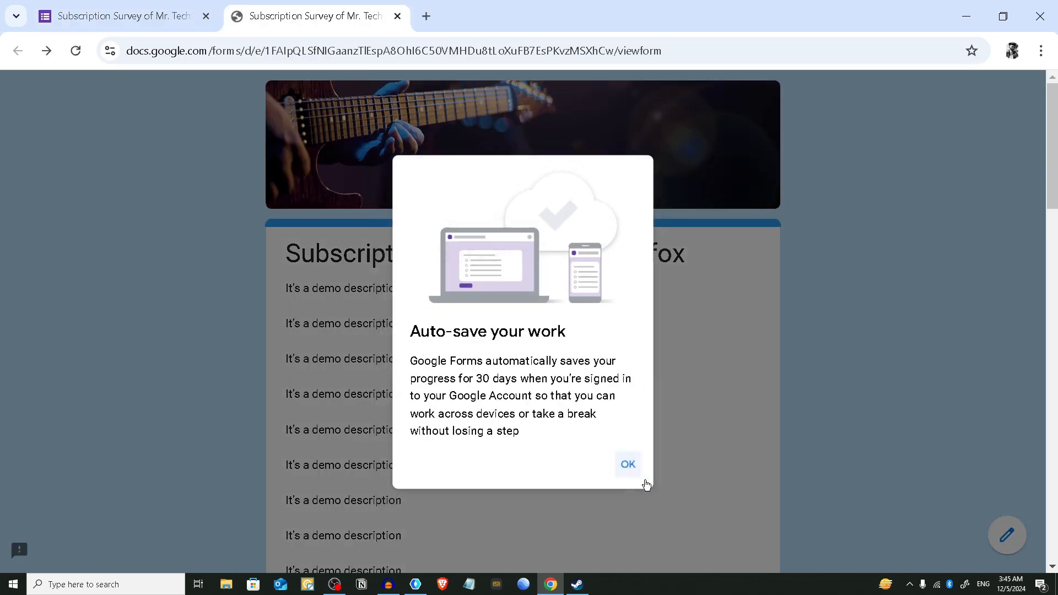
{"action": "left_click", "coordinate": [629, 465]}
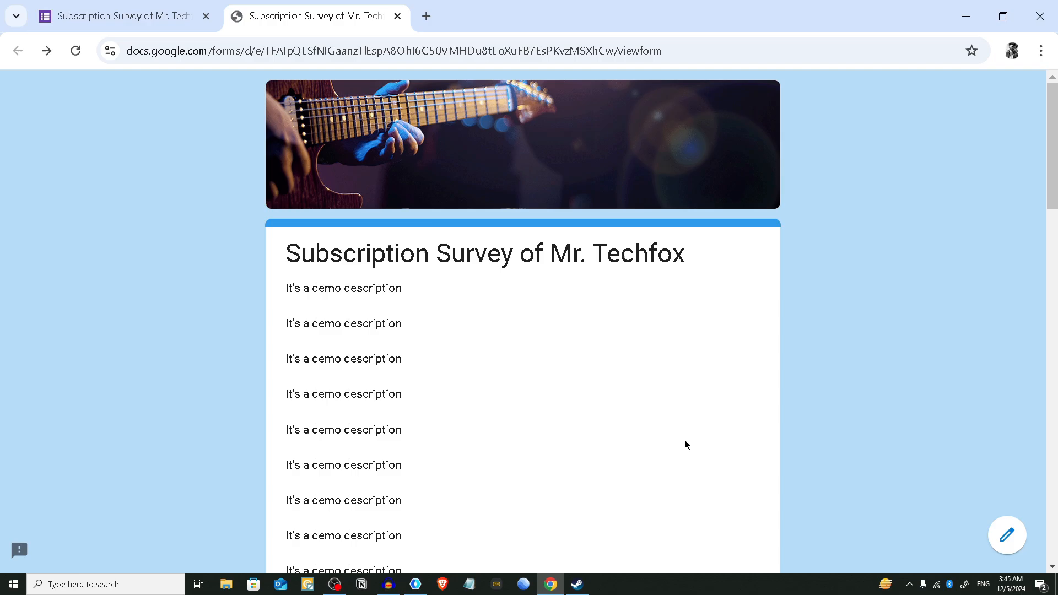
{"action": "scroll", "coordinate": [638, 389], "scroll_direction": "down", "scroll_amount": 5}
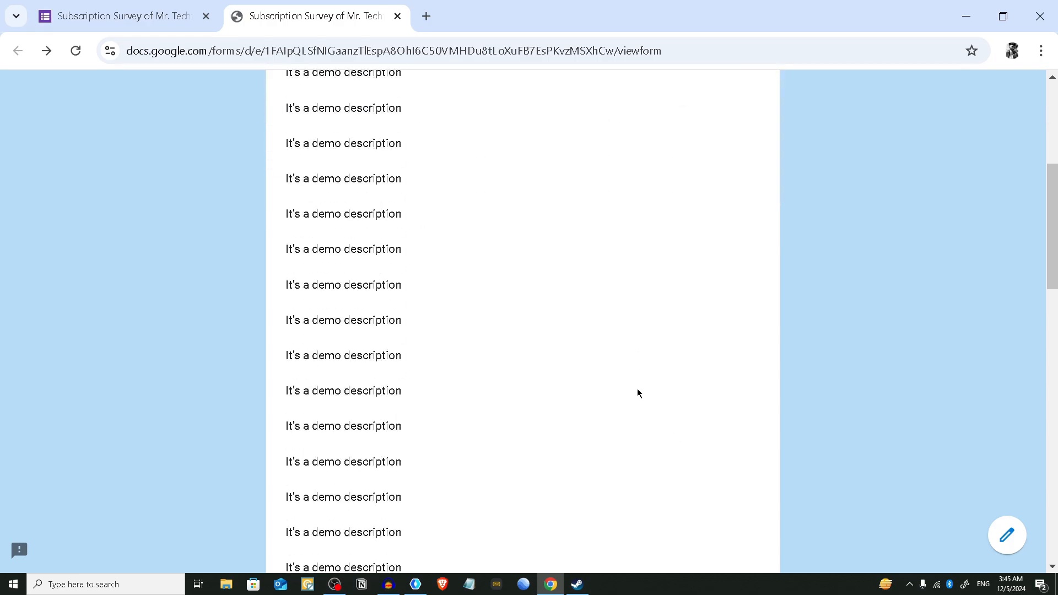
{"action": "scroll", "coordinate": [594, 397], "scroll_direction": "down", "scroll_amount": 10}
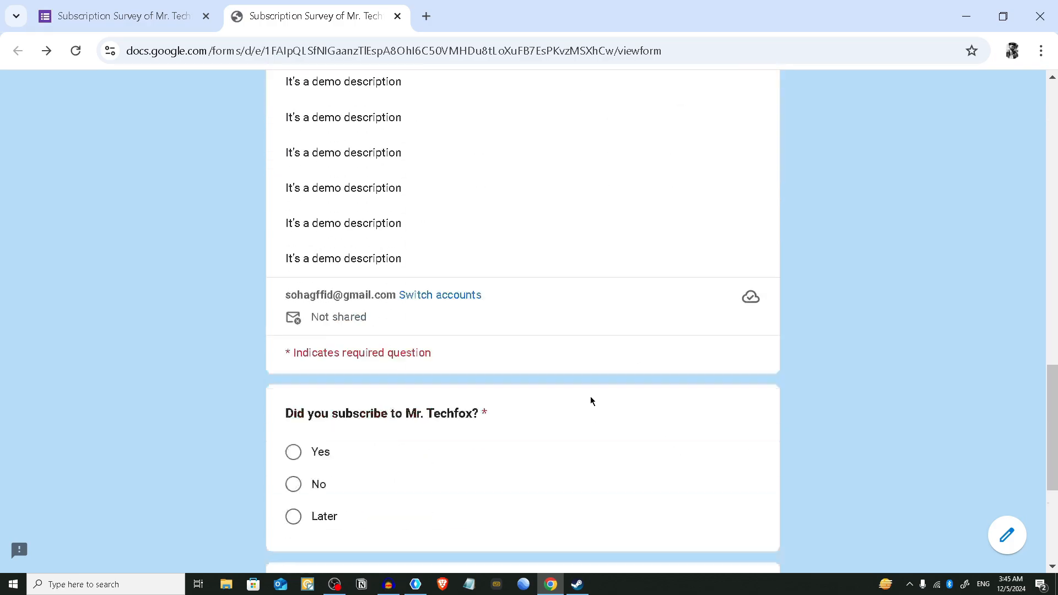
{"action": "scroll", "coordinate": [590, 396], "scroll_direction": "up", "scroll_amount": 2}
{"action": "scroll", "coordinate": [588, 396], "scroll_direction": "up", "scroll_amount": 2}
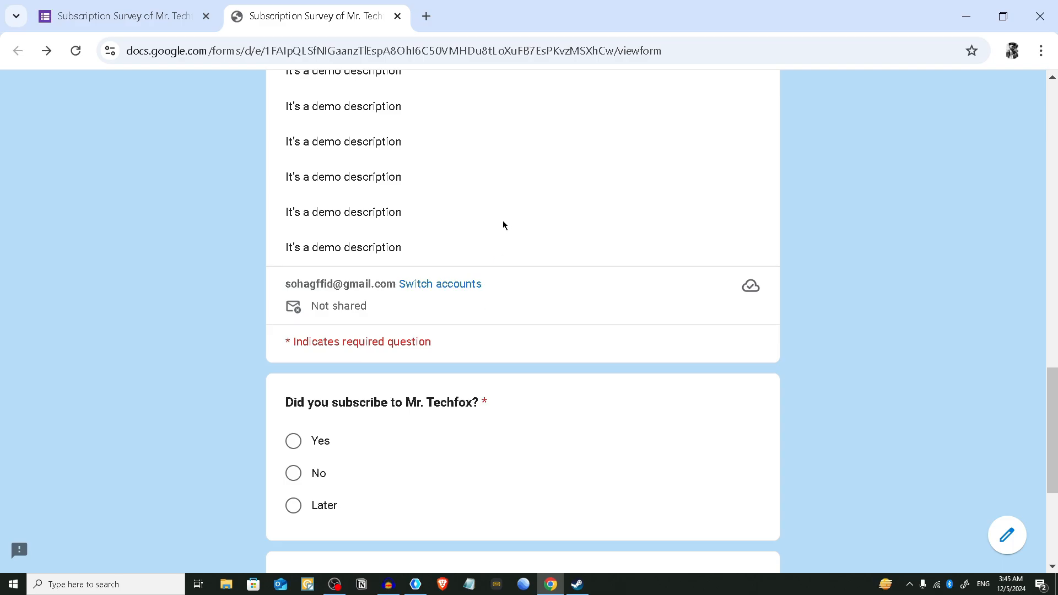
{"action": "scroll", "coordinate": [449, 219], "scroll_direction": "up", "scroll_amount": 10}
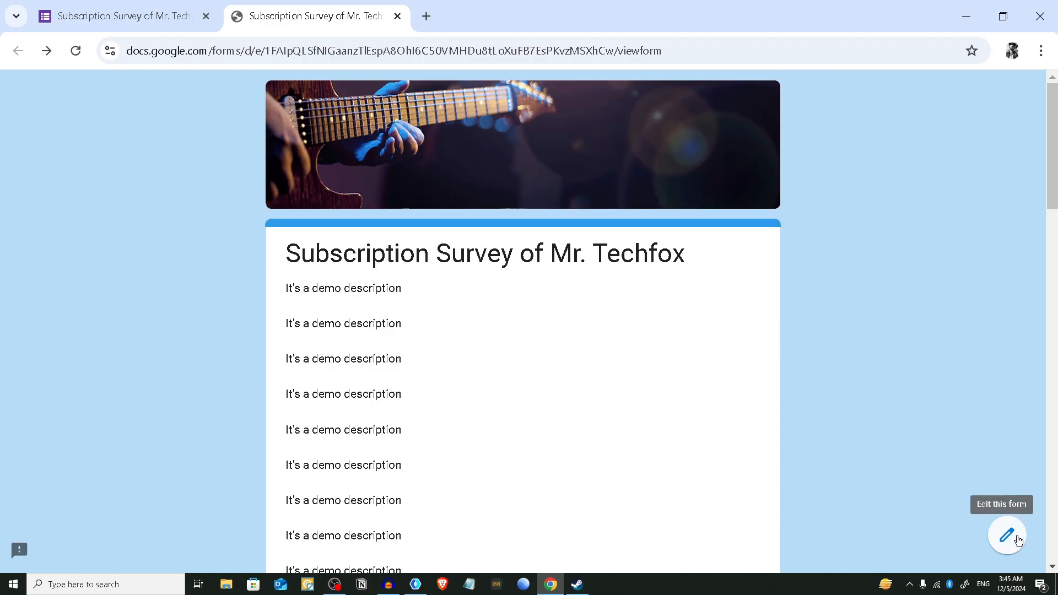
{"action": "left_click", "coordinate": [1017, 539]}
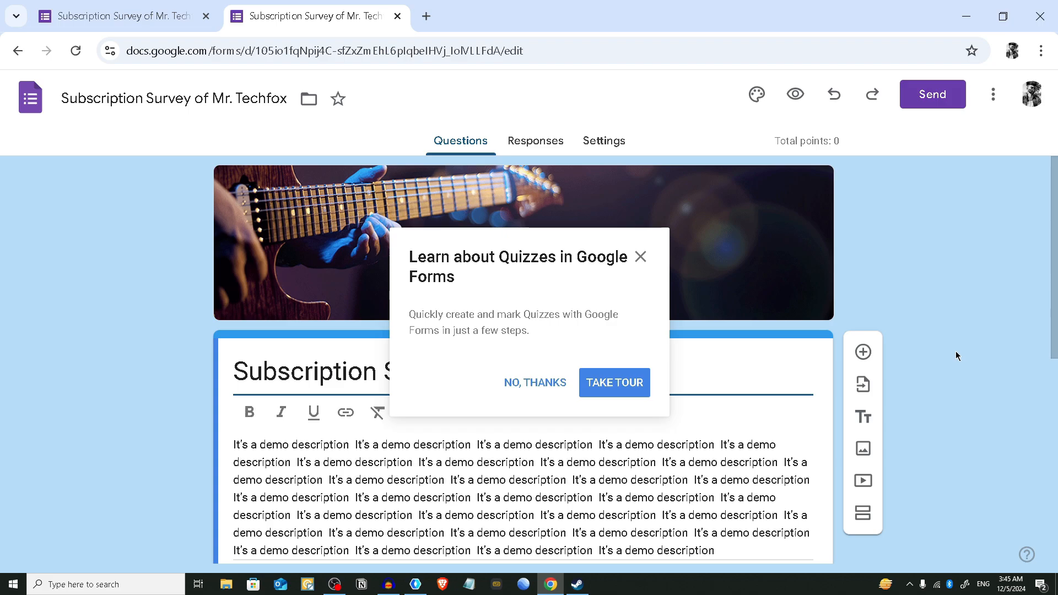
{"action": "left_click", "coordinate": [565, 377]}
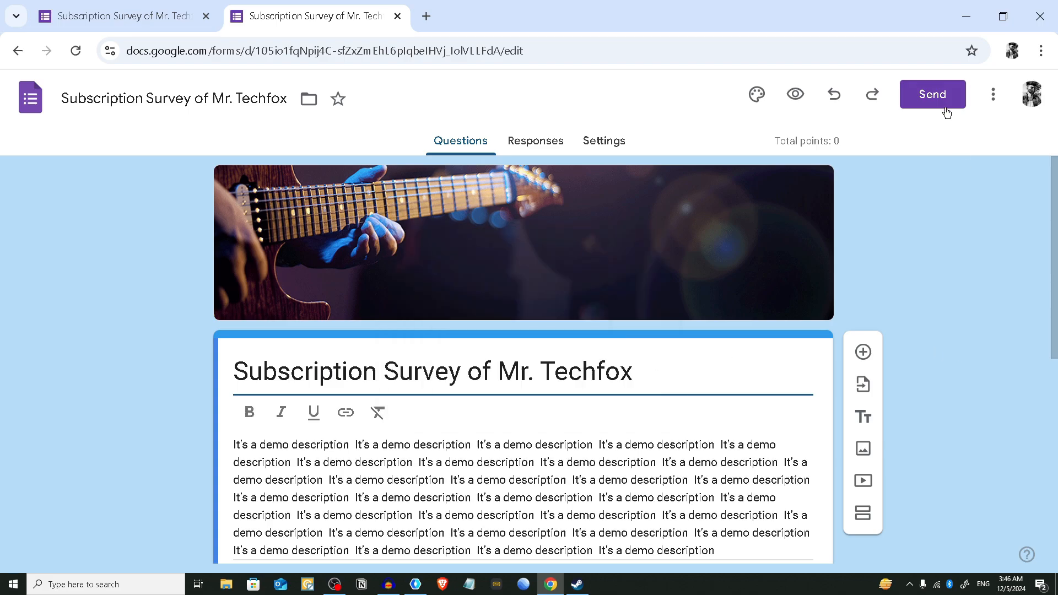
- Shorten the form's sharing URL in the send options and copy the link
{"action": "left_click", "coordinate": [944, 100]}
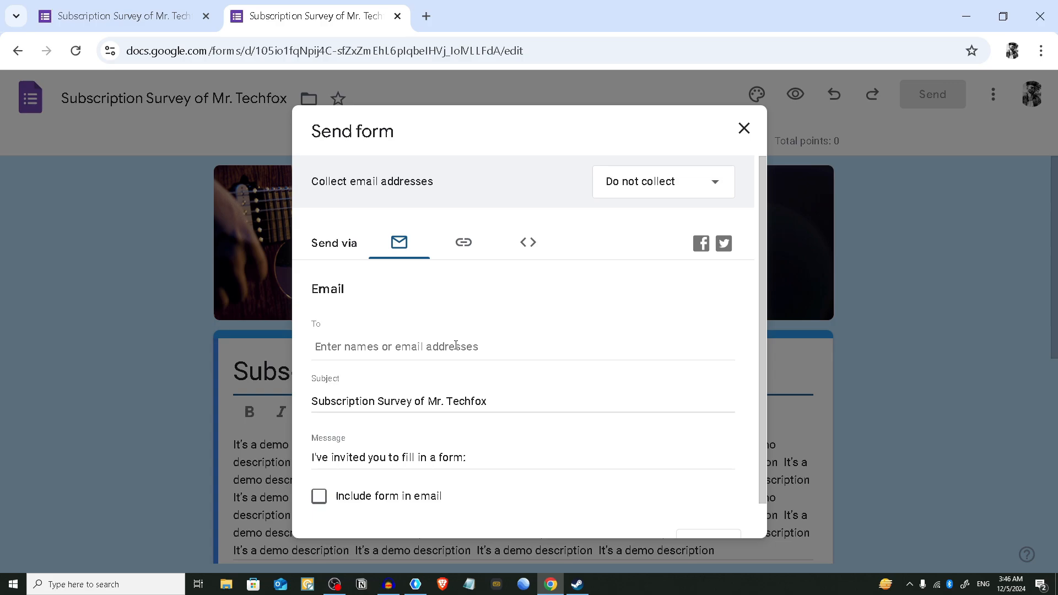
{"action": "left_click", "coordinate": [420, 347]}
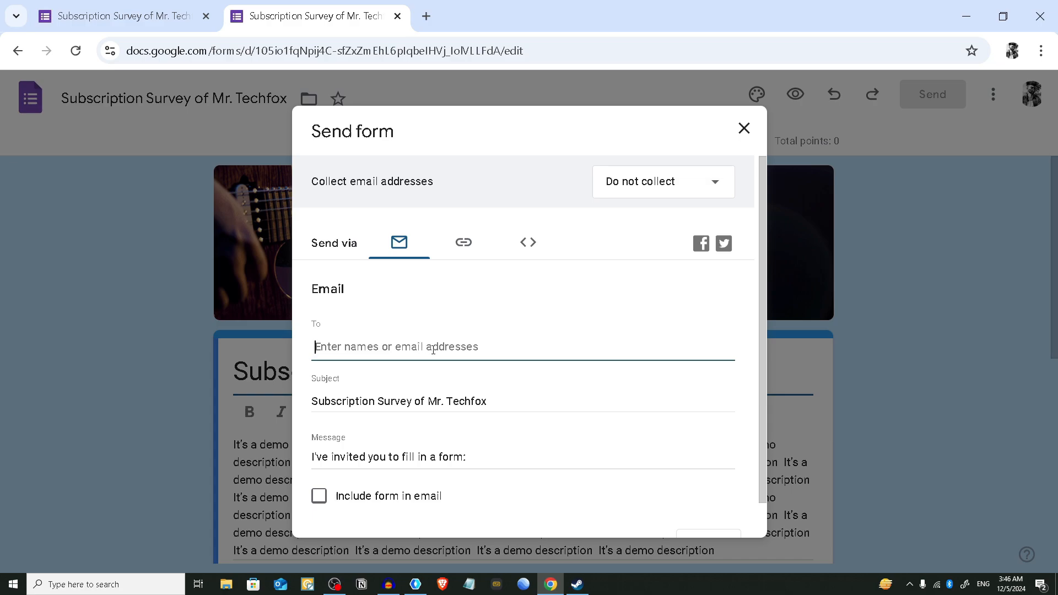
{"action": "left_click", "coordinate": [483, 251]}
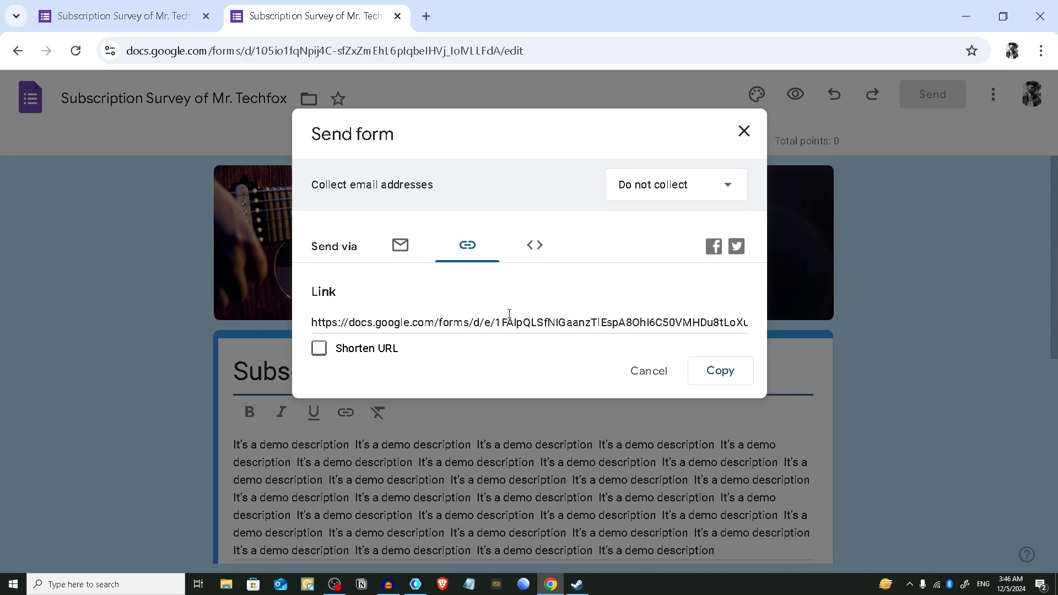
{"action": "left_click", "coordinate": [432, 321]}
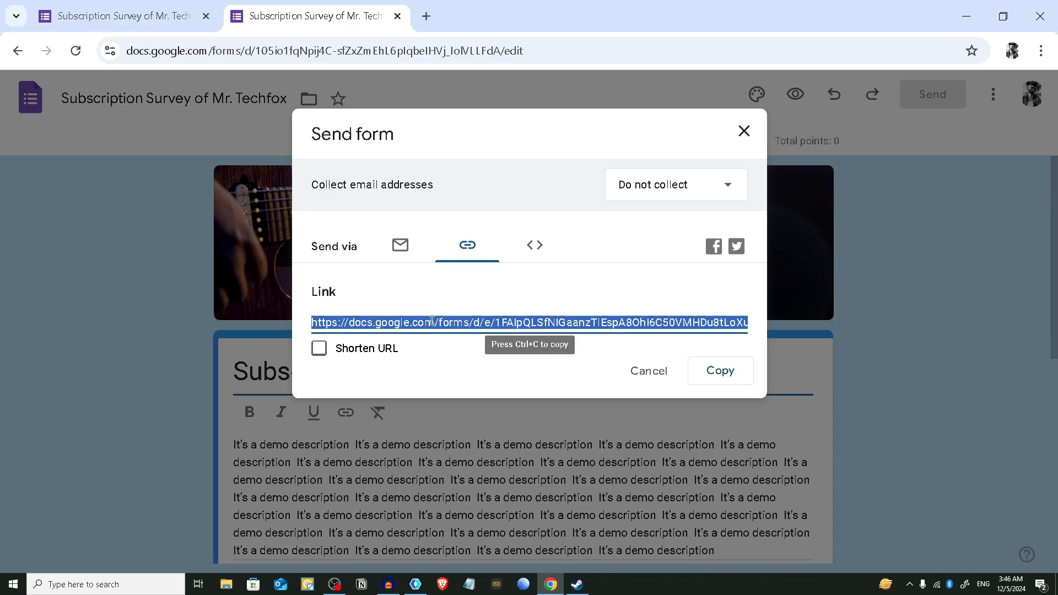
{"action": "left_click", "coordinate": [325, 355]}
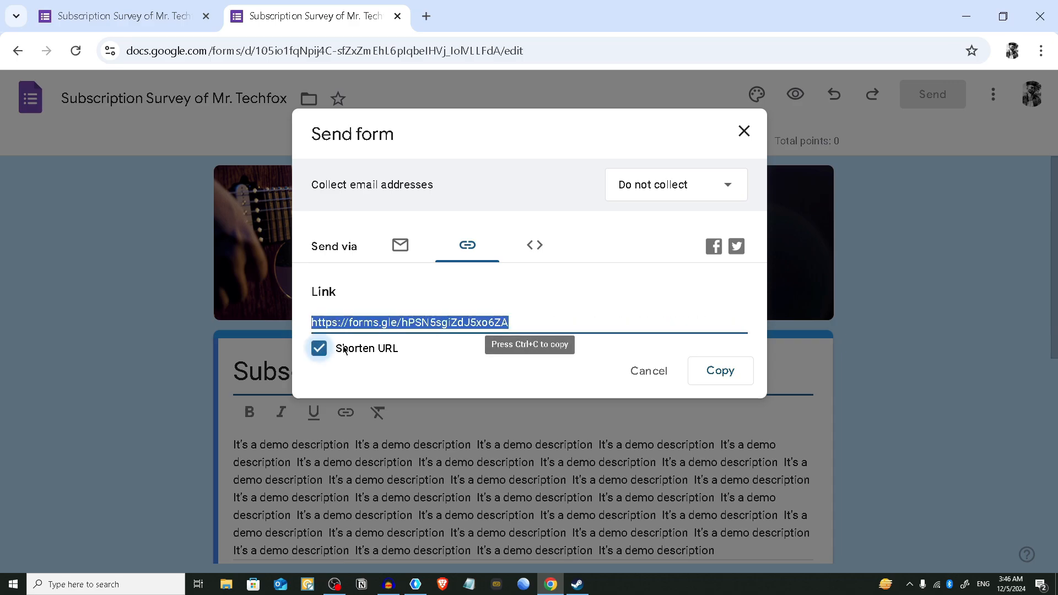
{"action": "right_click", "coordinate": [488, 326]}
{"action": "left_click", "coordinate": [515, 340]}
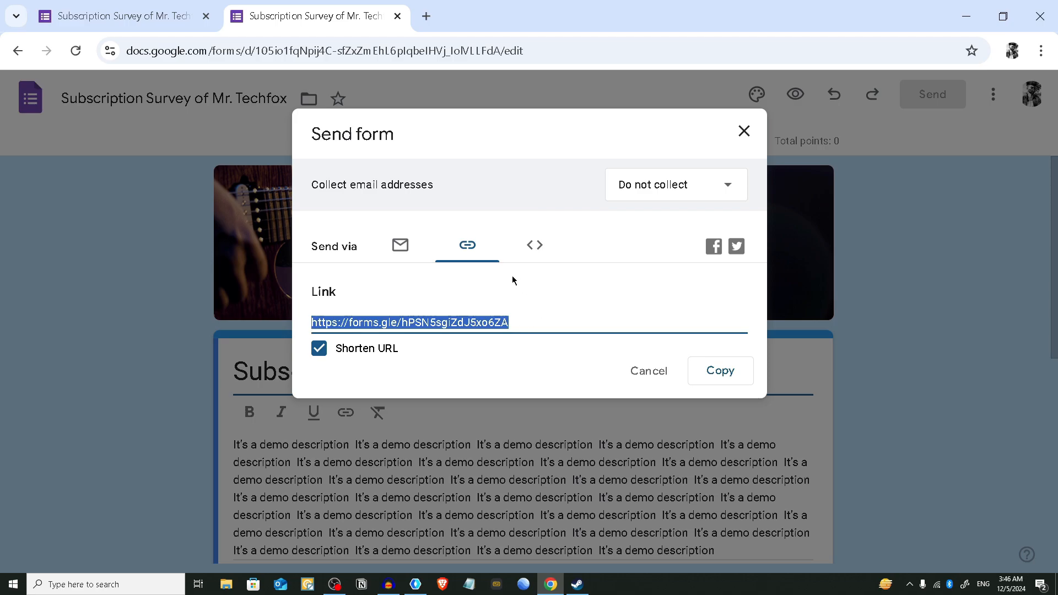
- View the form's embed HTML, and copy the shortened sharing link again before closing the send options
{"action": "left_click", "coordinate": [536, 248]}
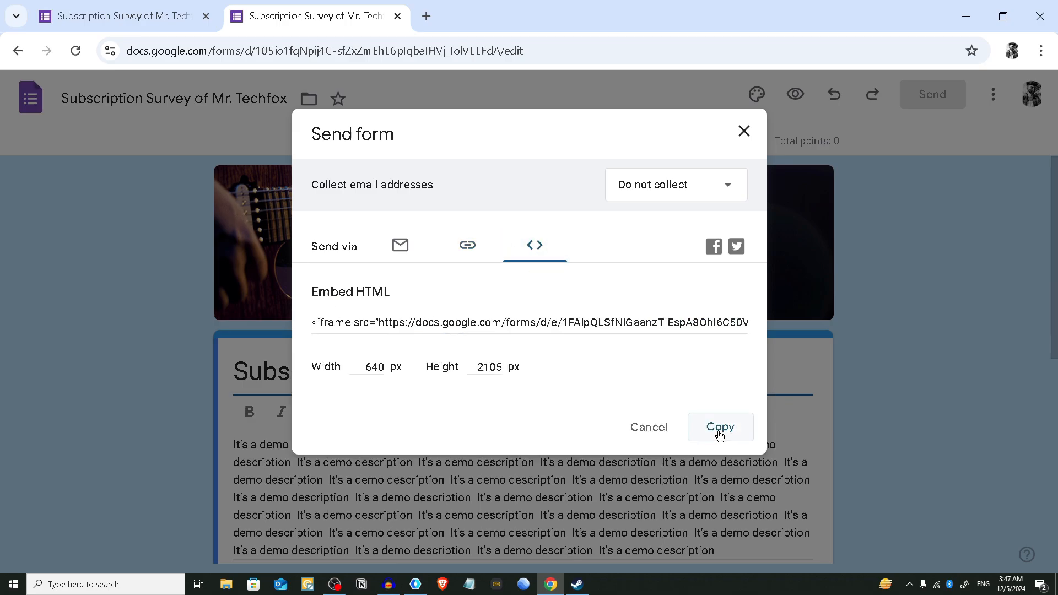
{"action": "left_click", "coordinate": [473, 246]}
{"action": "left_click", "coordinate": [486, 320]}
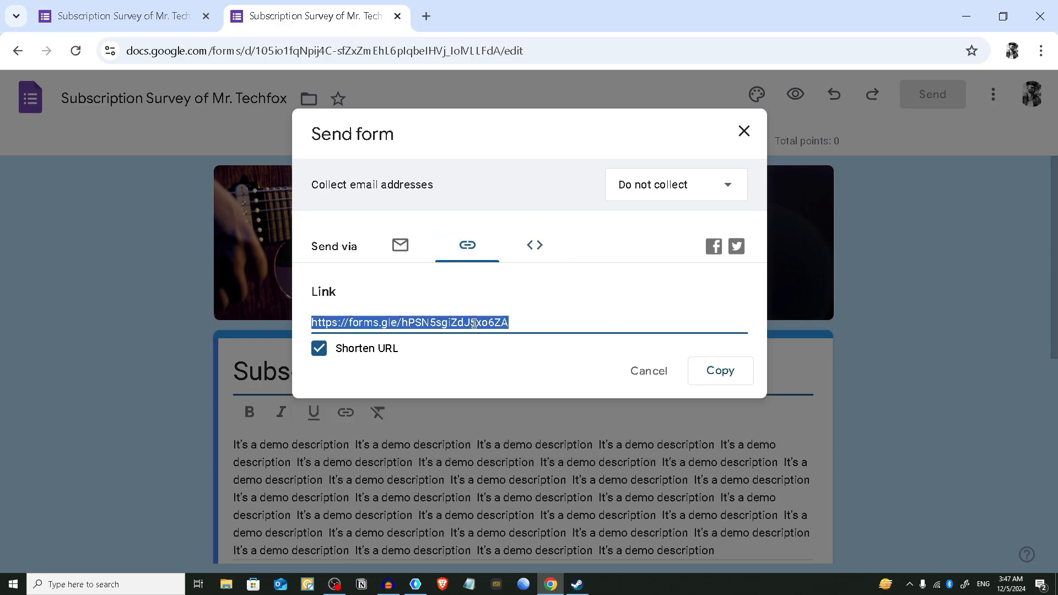
{"action": "right_click", "coordinate": [475, 329]}
{"action": "left_click", "coordinate": [500, 345]}
{"action": "left_click", "coordinate": [497, 94]}
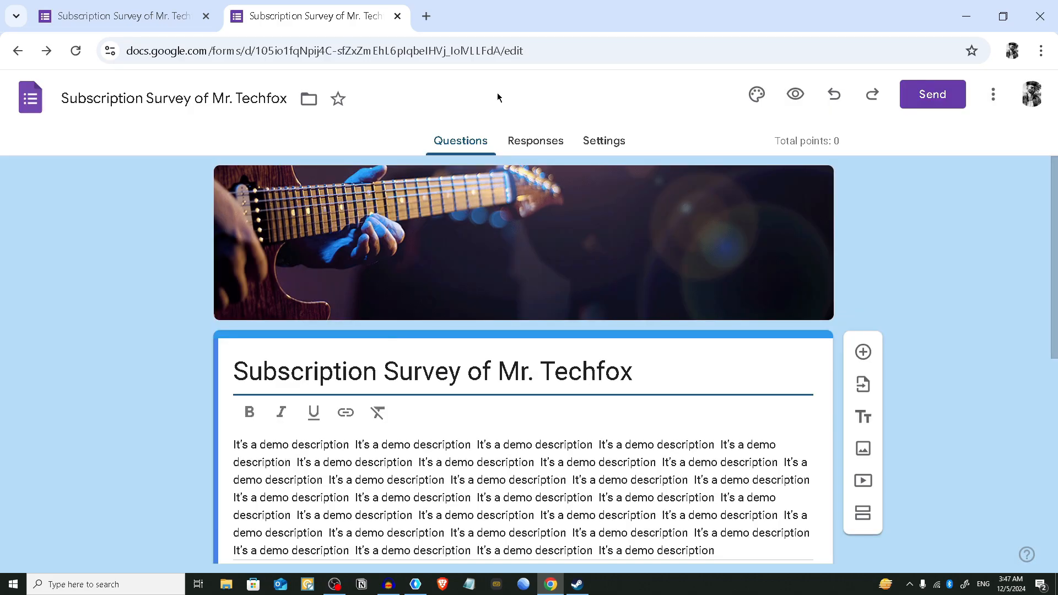
- Look over the form's questions and its responses, and close the browser
{"action": "scroll", "coordinate": [609, 377], "scroll_direction": "down", "scroll_amount": 7}
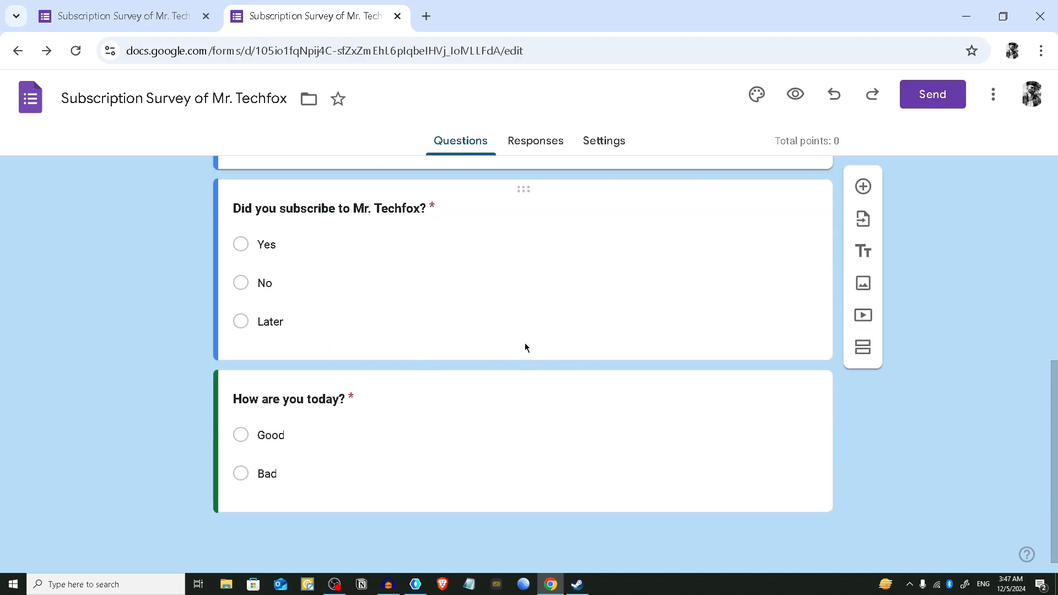
{"action": "scroll", "coordinate": [521, 339], "scroll_direction": "up", "scroll_amount": 10}
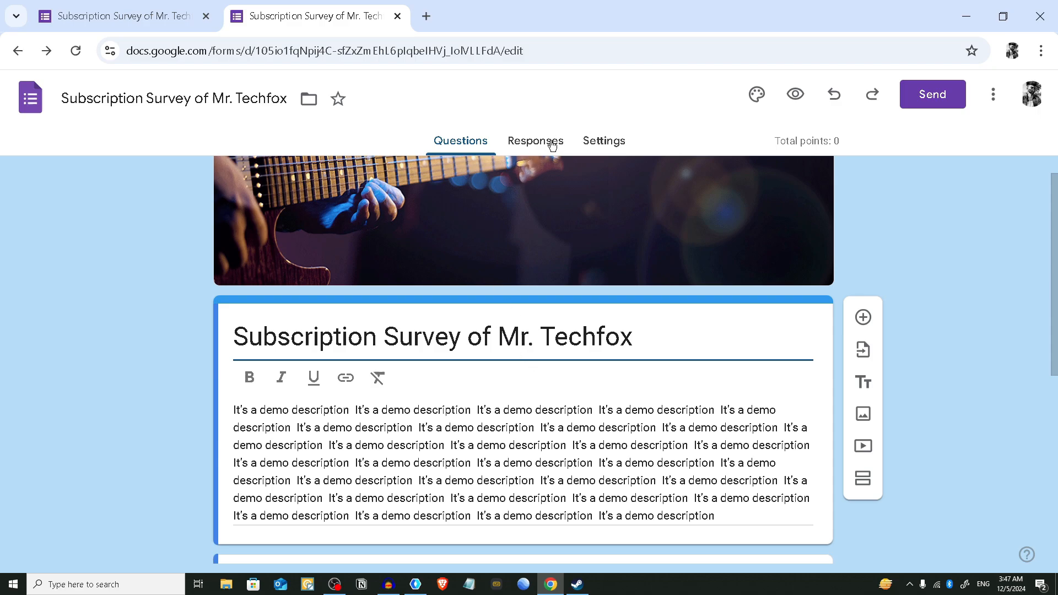
{"action": "left_click", "coordinate": [511, 145]}
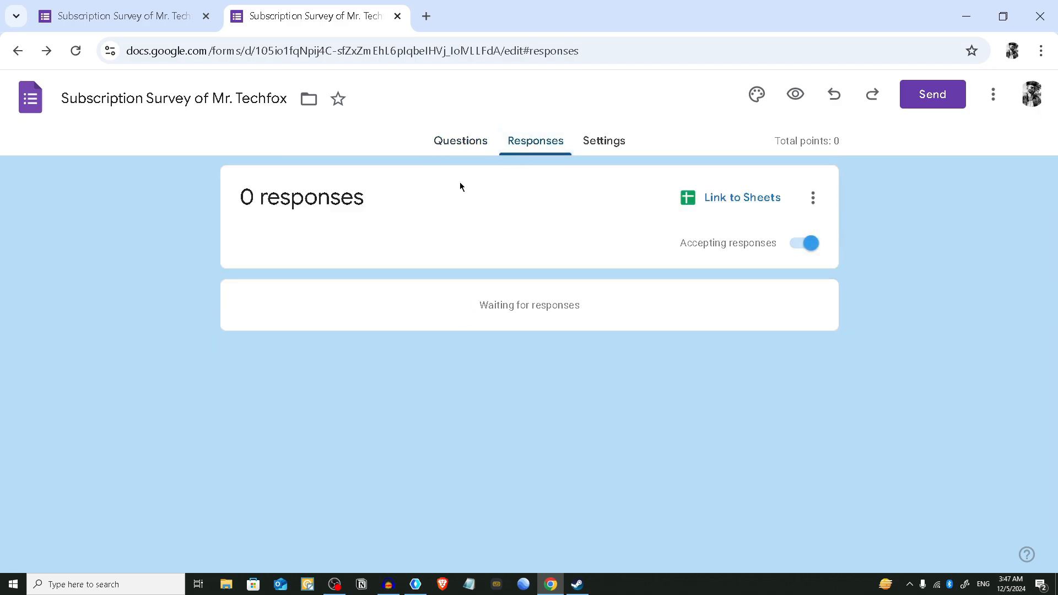
{"action": "left_click", "coordinate": [1055, 3]}
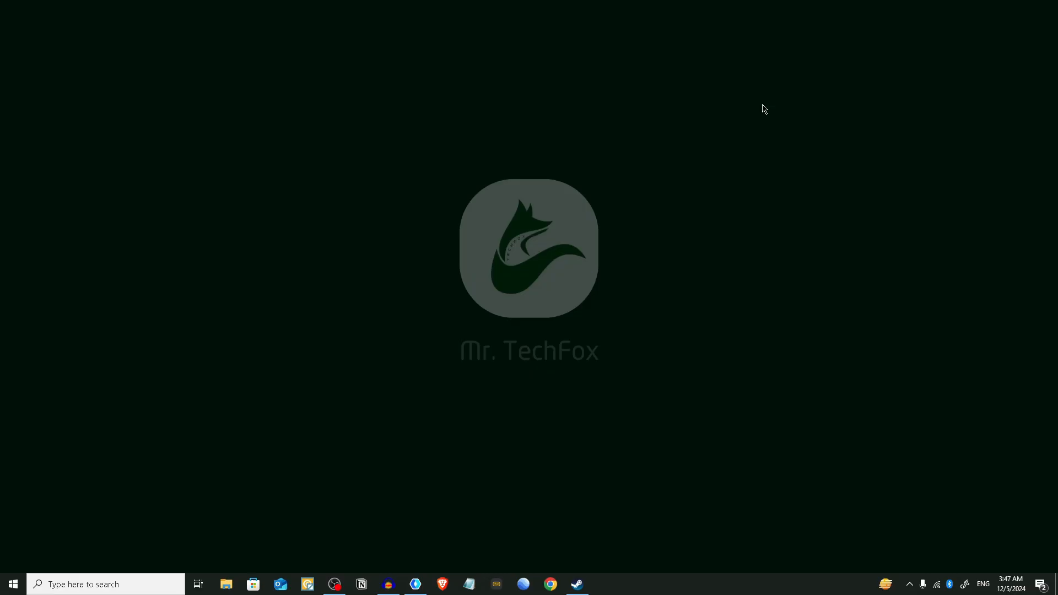